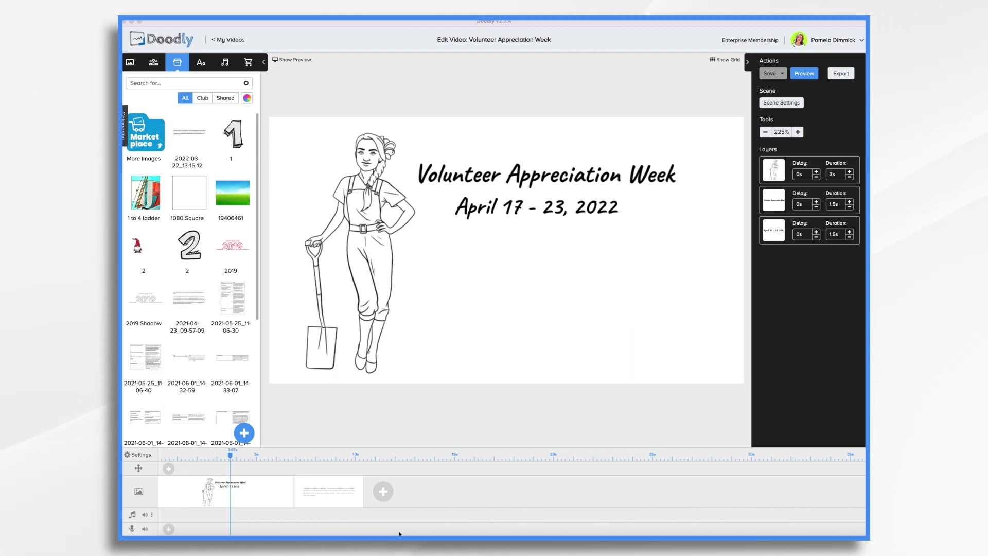
Open the quote scene from the second thumbnail in the timeline
click(337, 487)
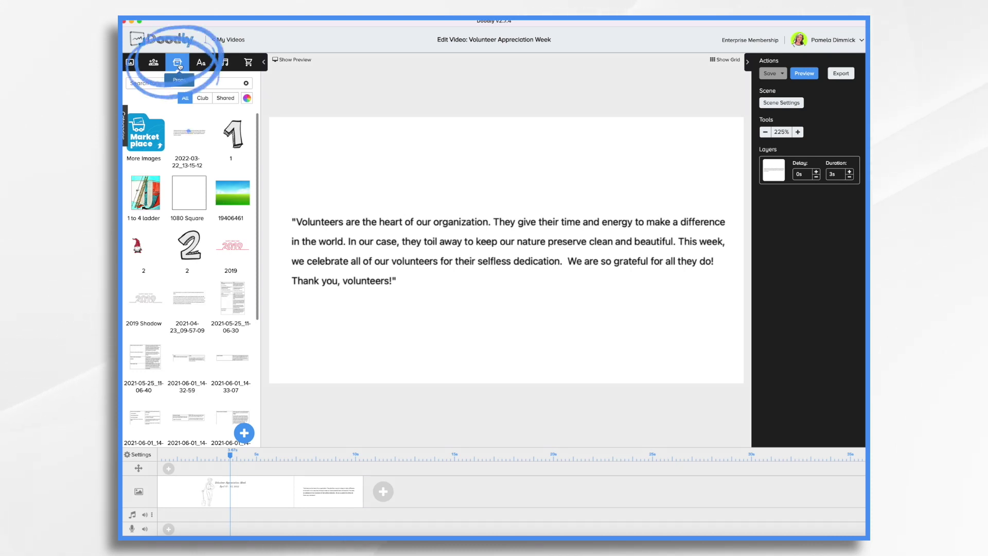
Select the Acme Preserve logo and volunteer photos, including group-happy-diverse, for upload
click(244, 433)
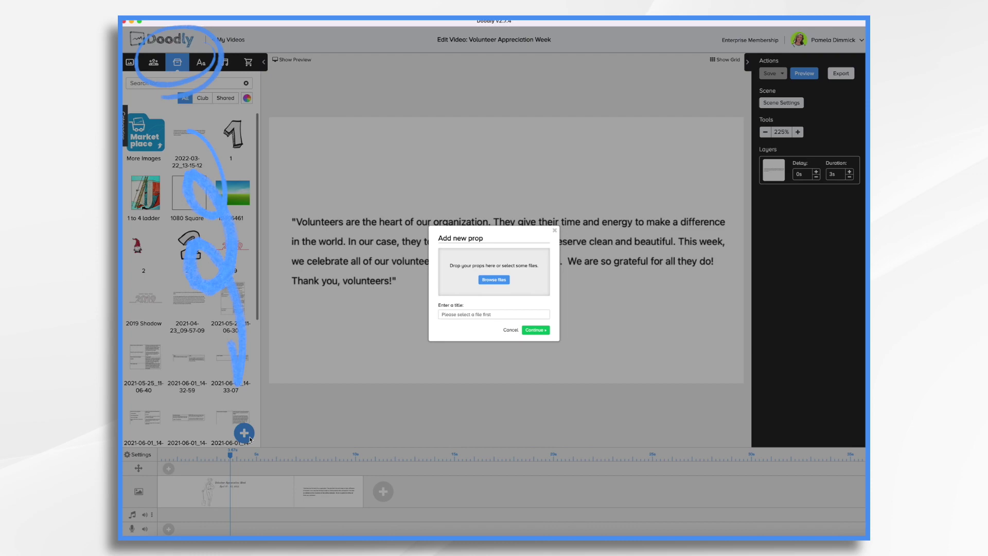
click(494, 278)
drag(462, 165, 405, 294)
super+click(368, 280)
super+click(436, 300)
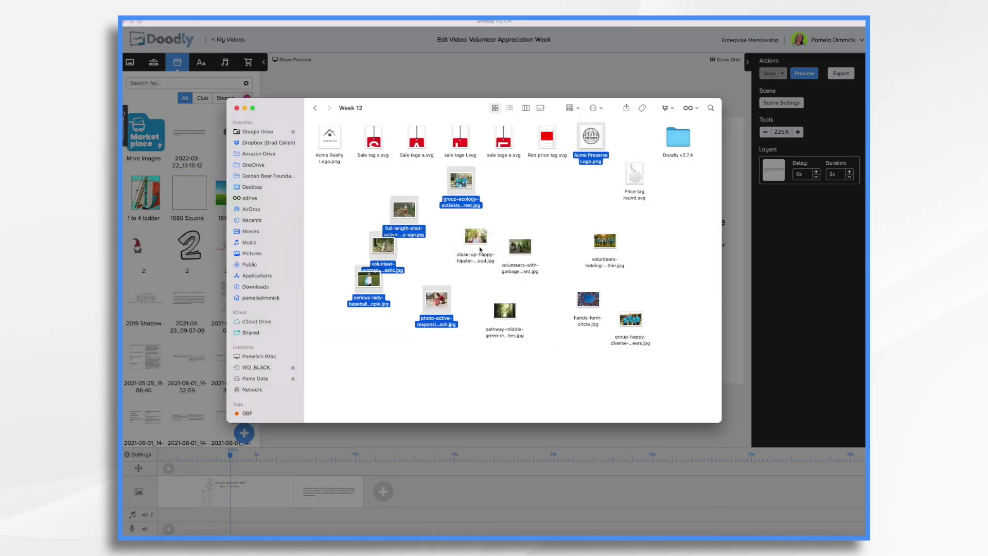
super+click(475, 236)
super+click(519, 247)
super+click(589, 299)
super+click(504, 311)
super+click(605, 260)
super+click(630, 319)
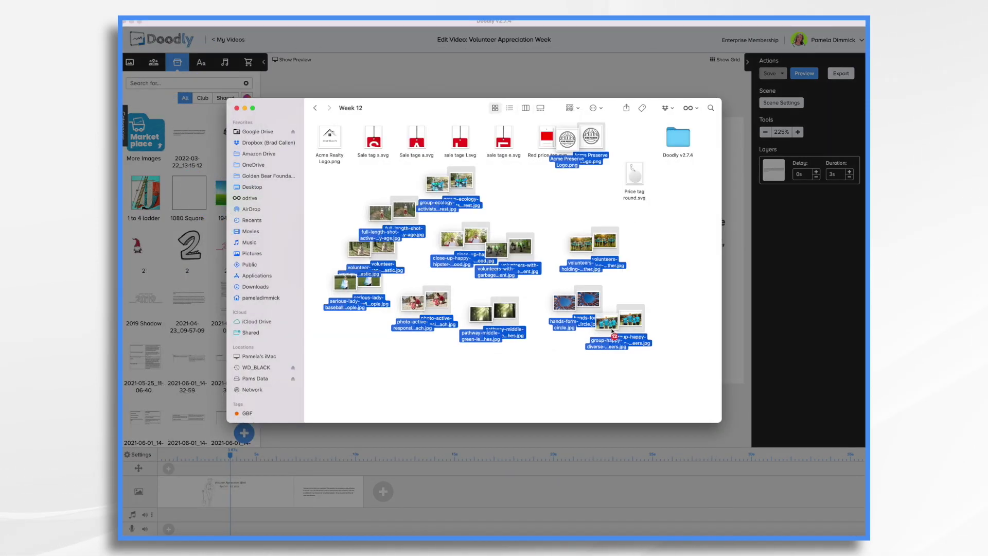
key(Return)
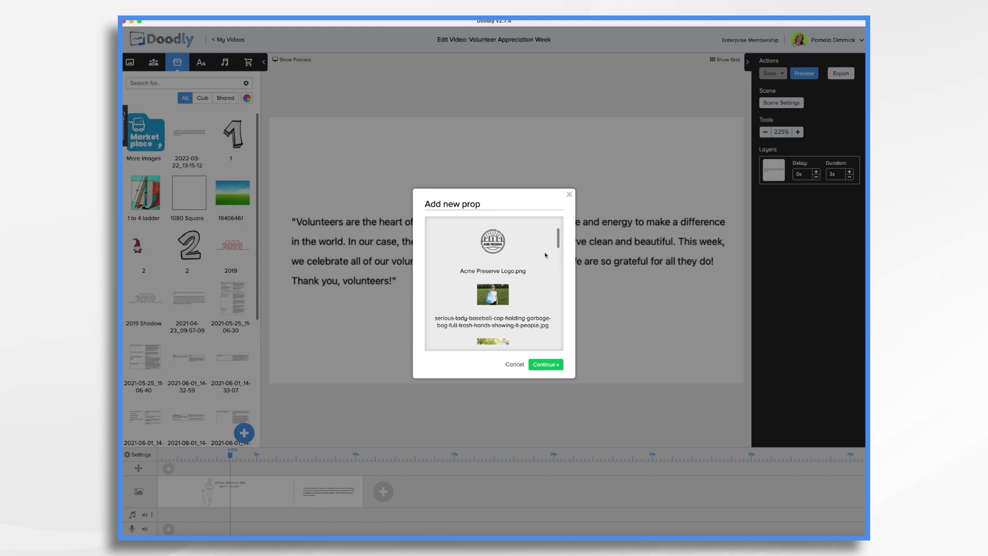
Upload the twelve chosen images into the image library
scroll(545, 255, down, 3)
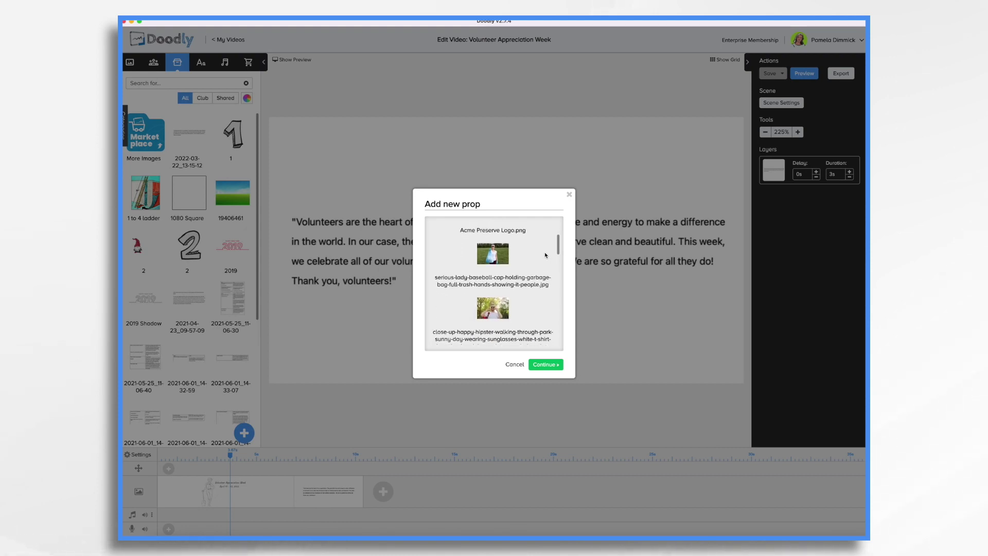
scroll(546, 255, down, 5)
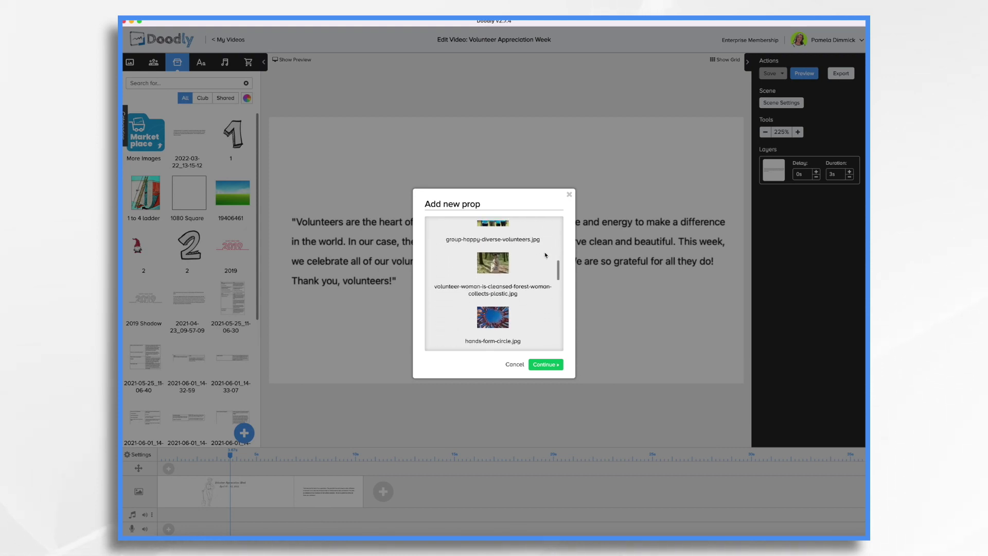
scroll(545, 254, down, 5)
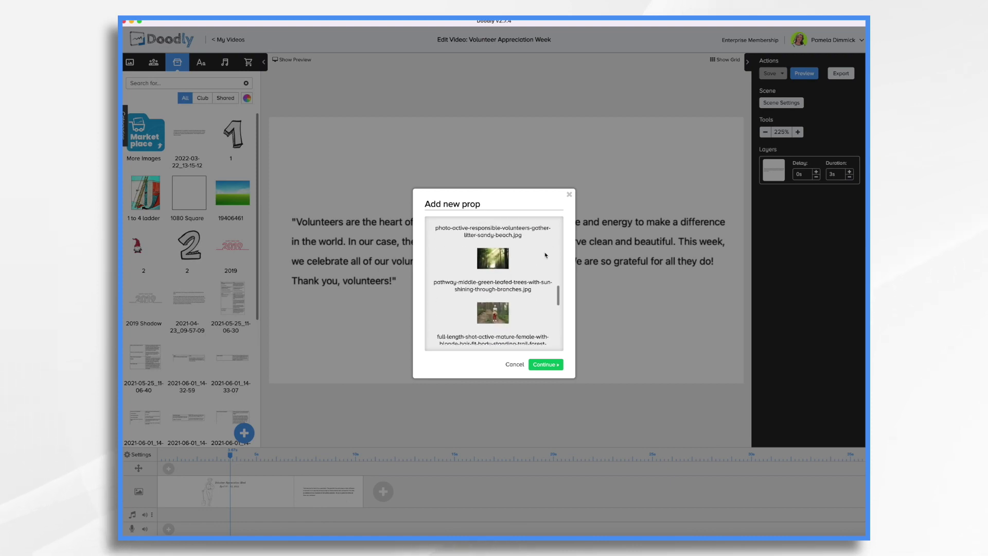
scroll(546, 255, down, 3)
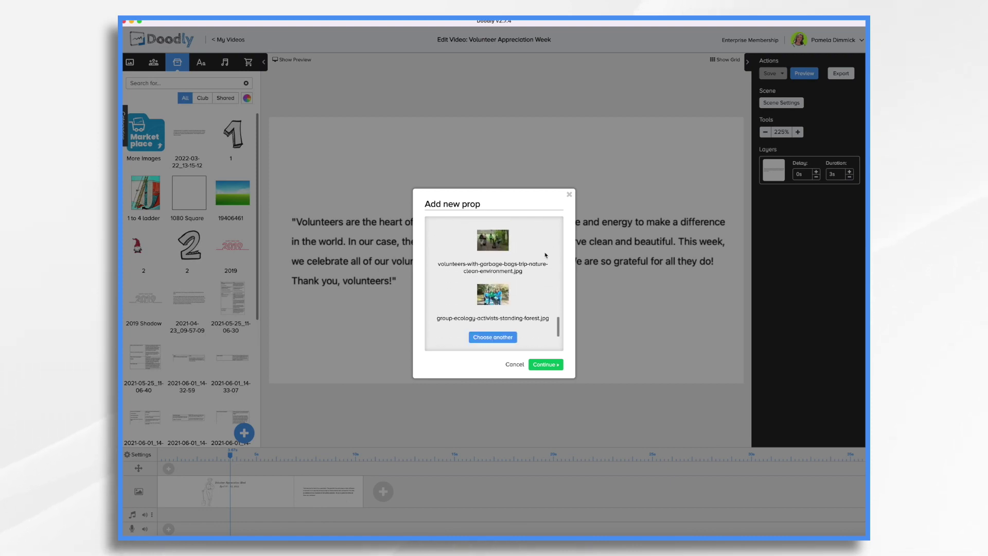
click(547, 365)
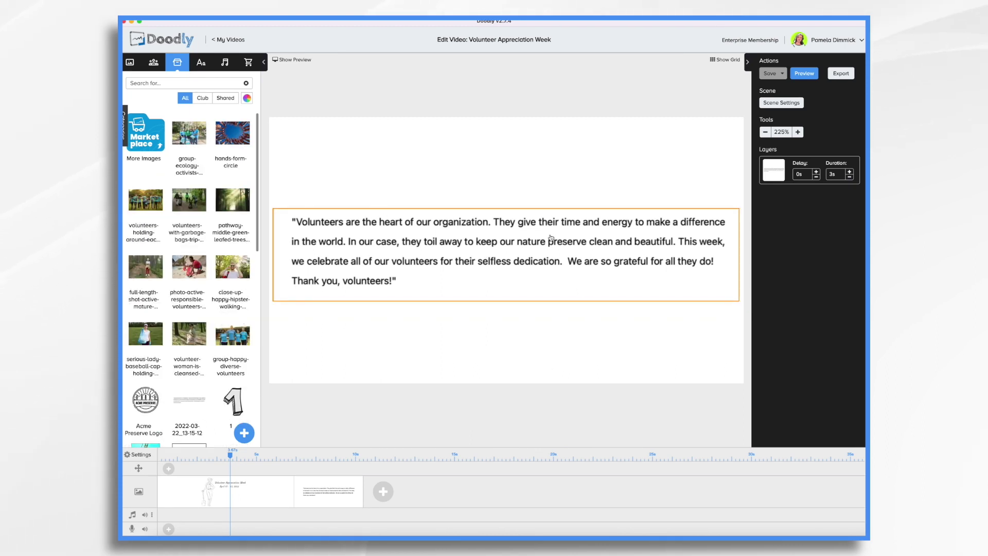
Move the quote scene to first place and put the Acme Preserve logo on the title scene
drag(342, 497, 196, 495)
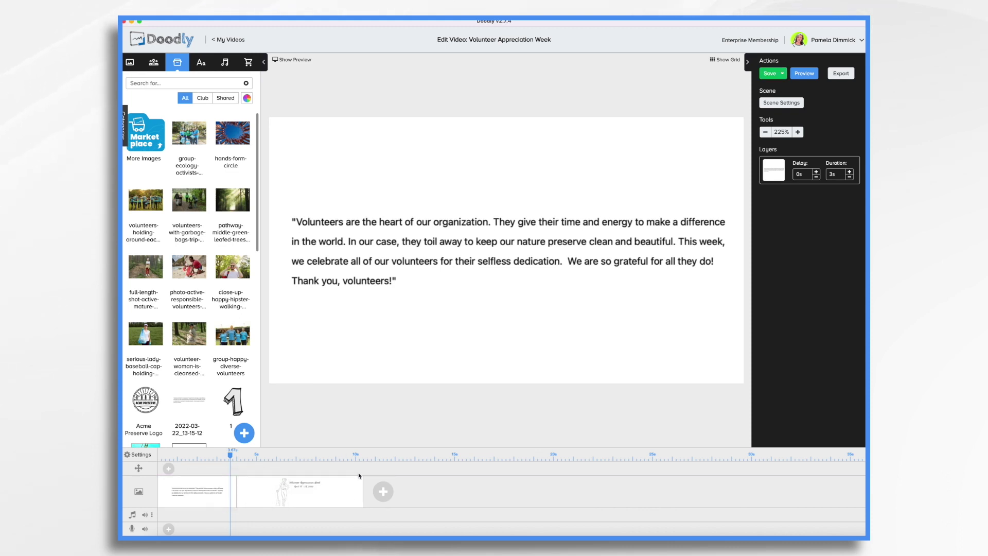
click(309, 501)
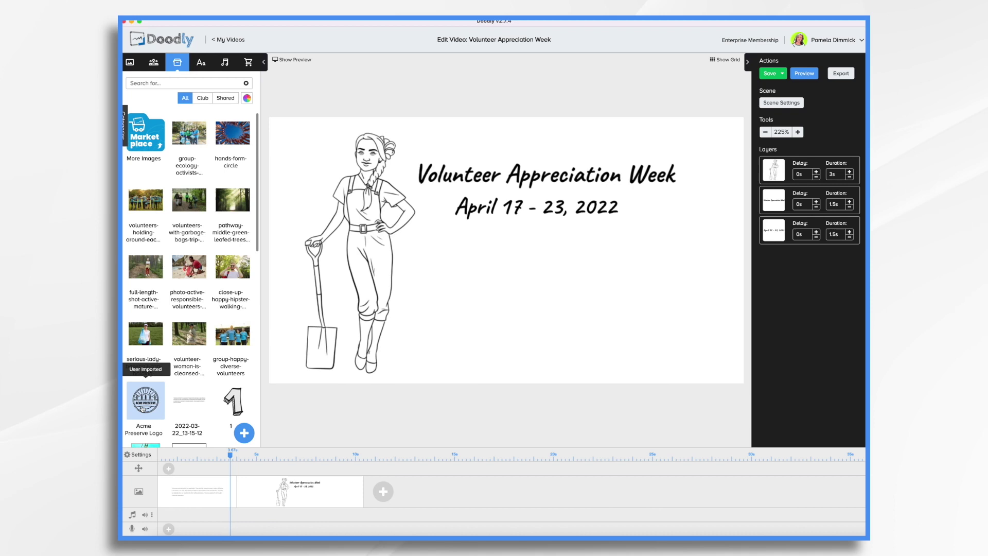
drag(144, 407, 541, 314)
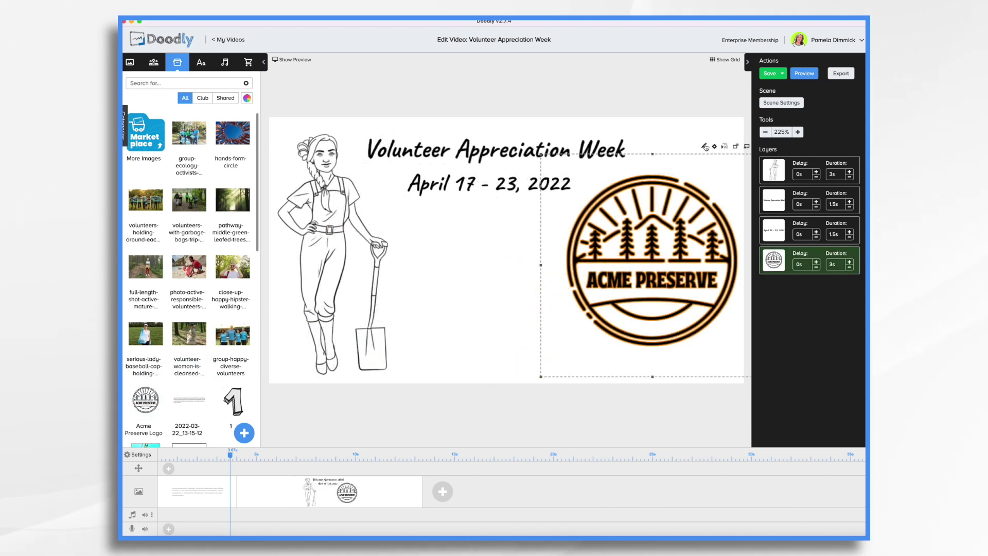
Set the logo's reveal mode to Fade
click(705, 147)
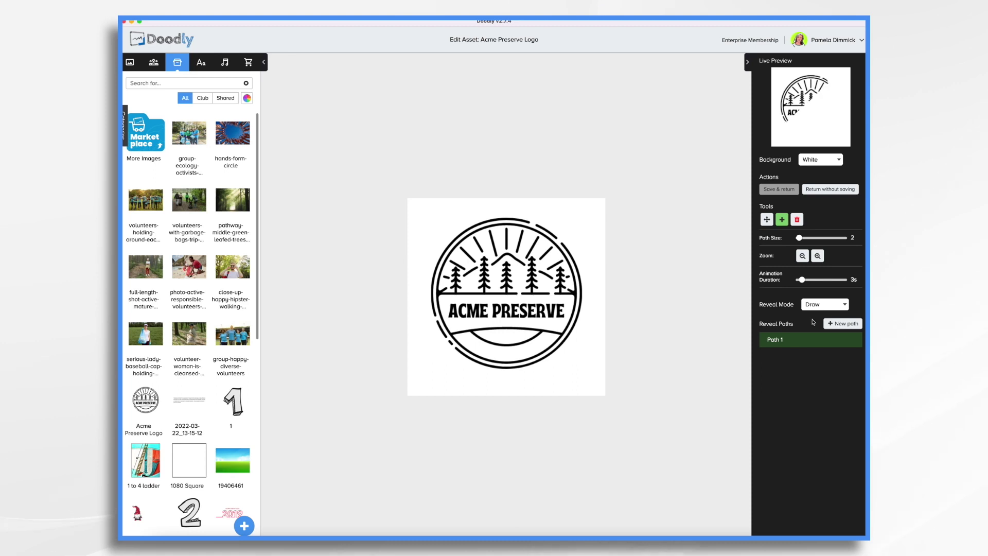
click(814, 308)
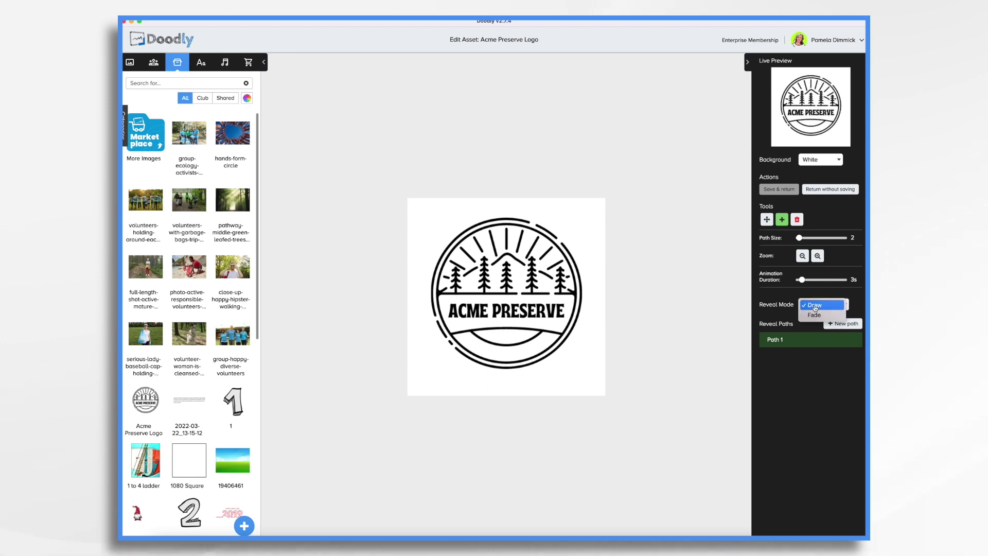
click(817, 318)
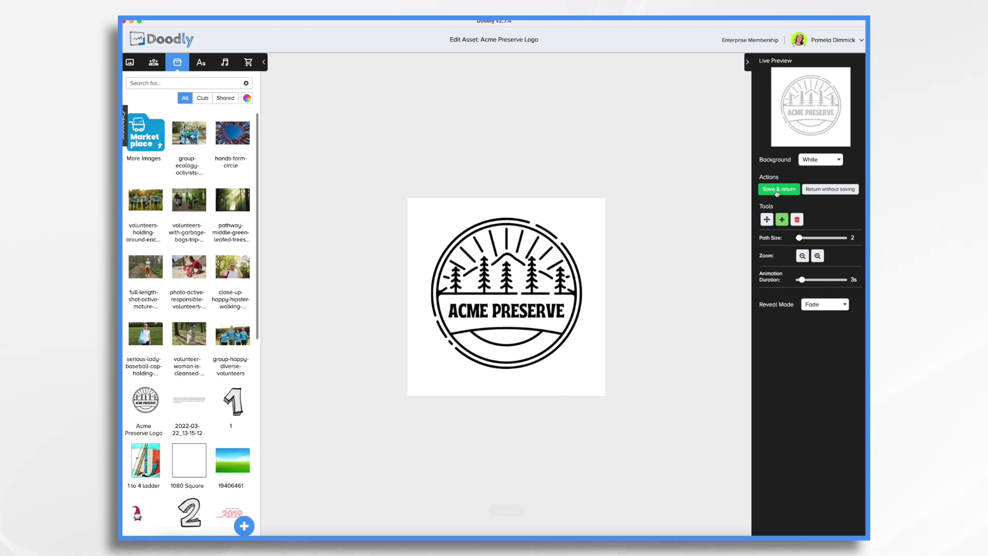
click(777, 189)
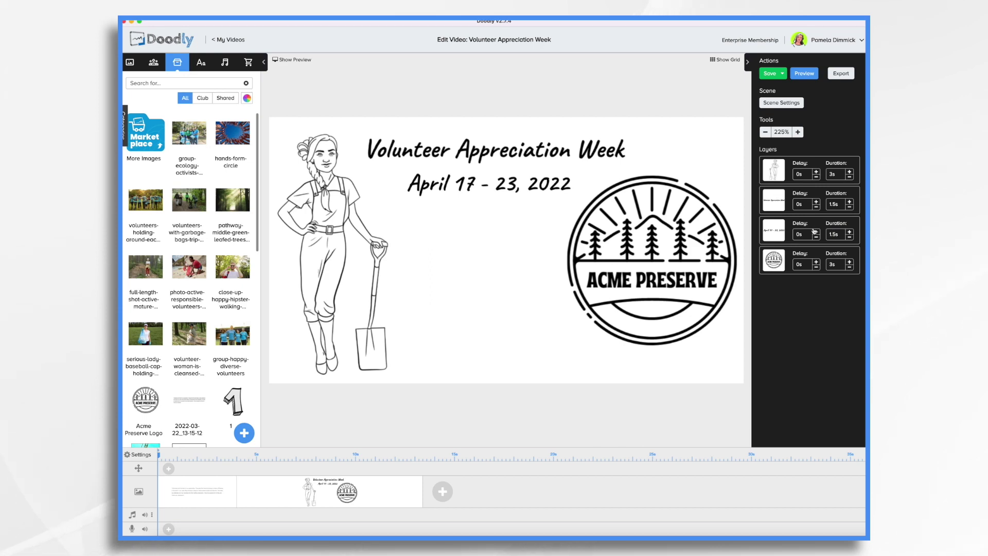
Place the forest pathway photo on the title scene, enlarged to cover the canvas
click(794, 104)
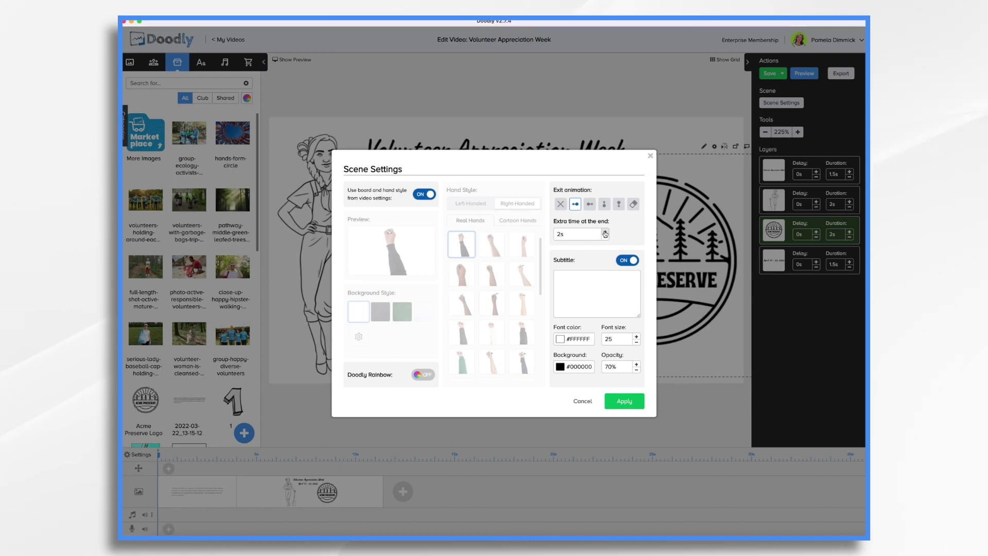
click(624, 401)
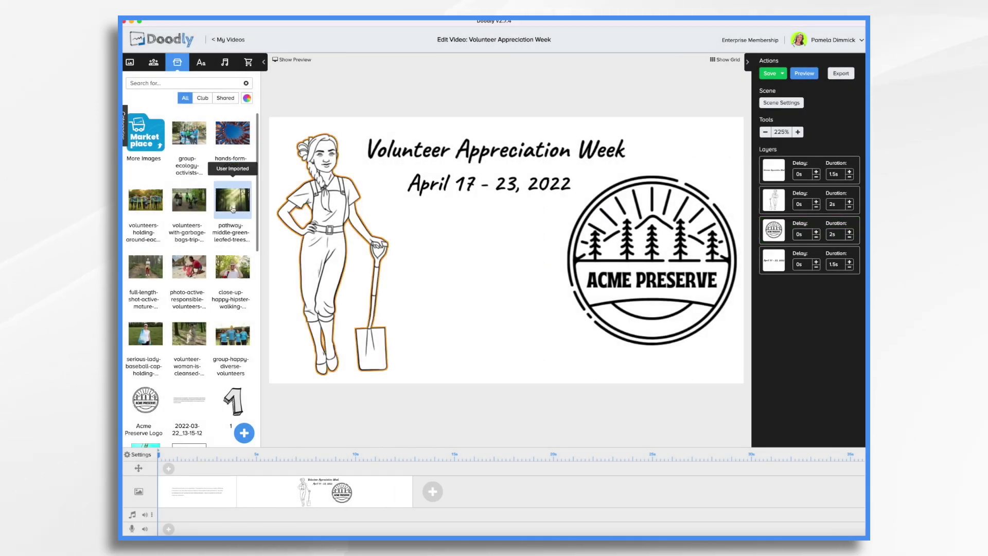
drag(232, 200, 406, 210)
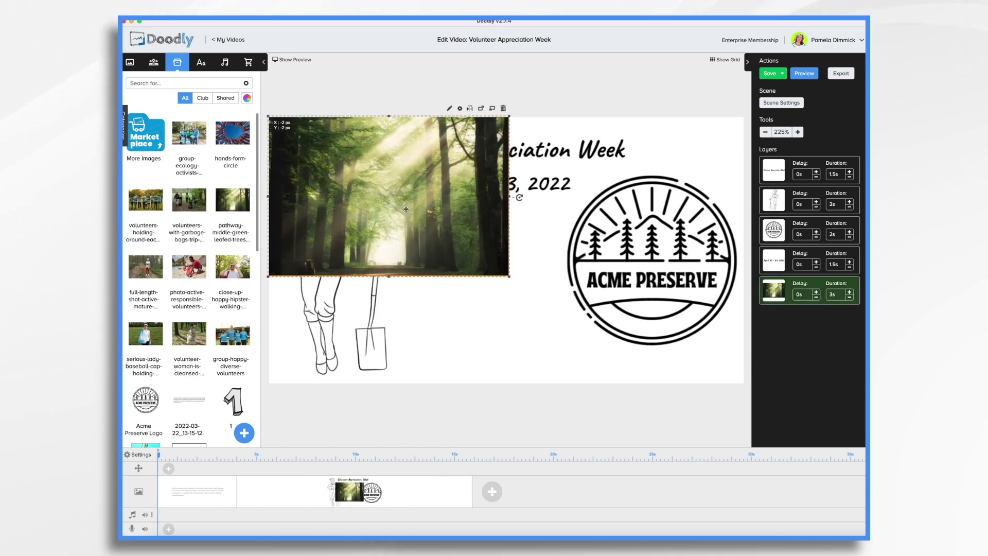
drag(509, 278, 747, 419)
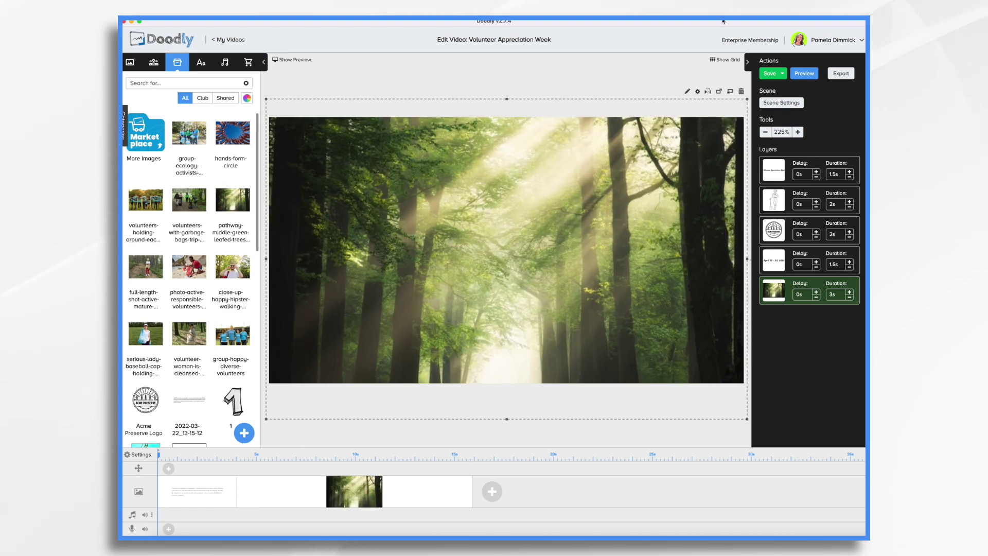
Set the forest photo to 20% opacity, move it to the first layer, and cut its duration to 0s
click(698, 92)
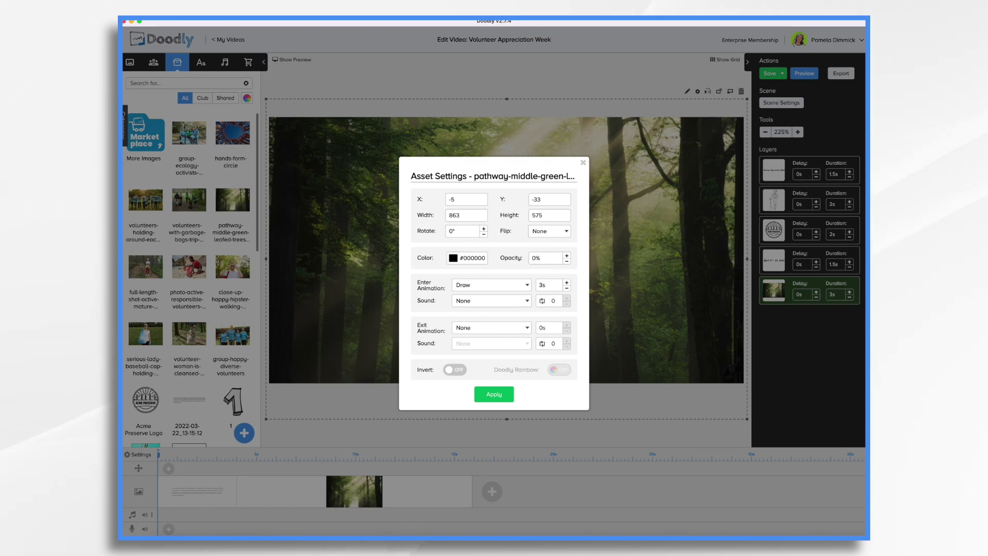
text(2)
click(494, 395)
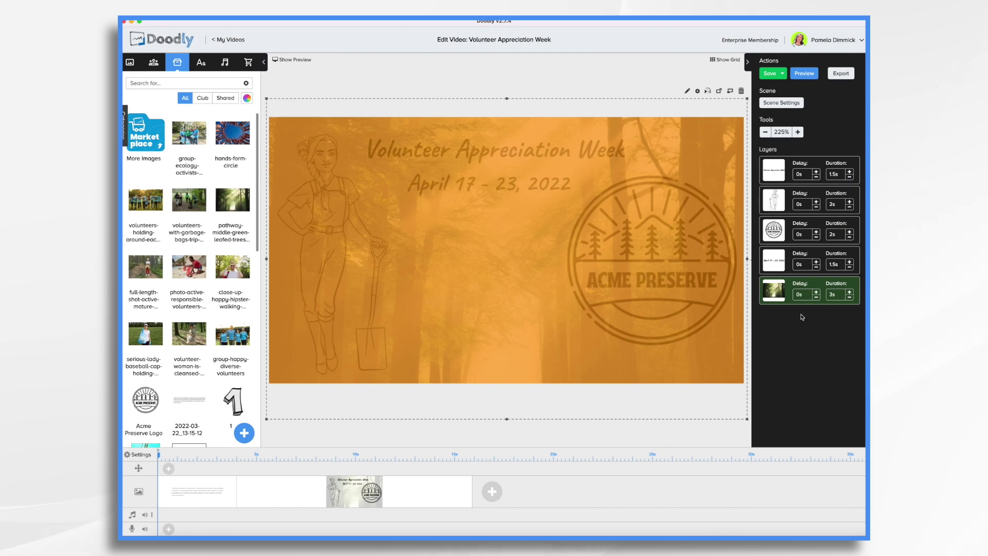
drag(782, 297, 780, 172)
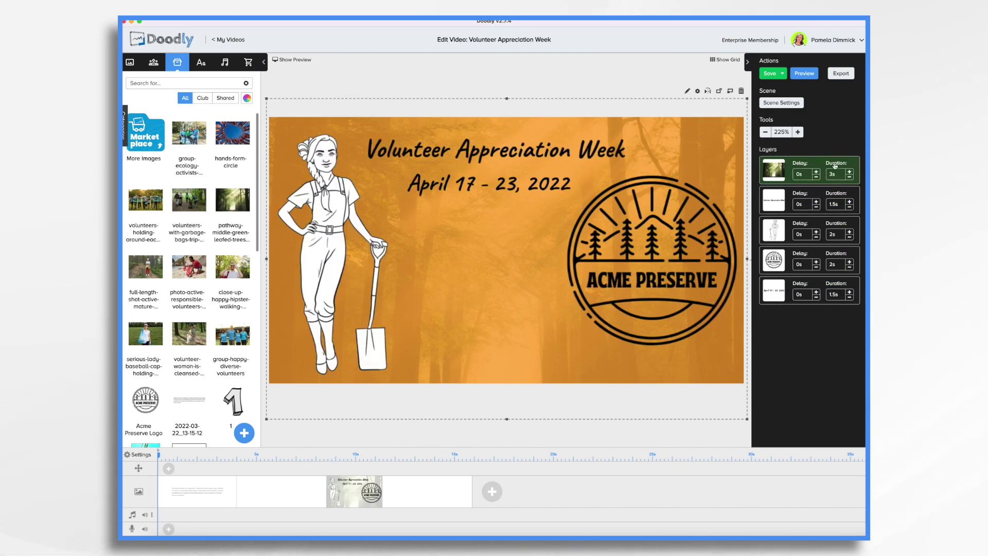
click(850, 178)
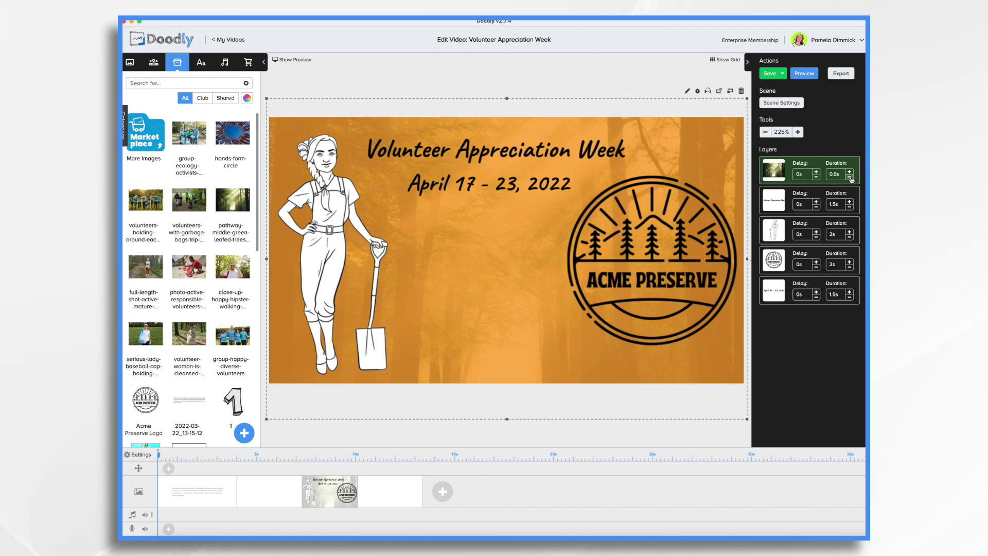
click(849, 178)
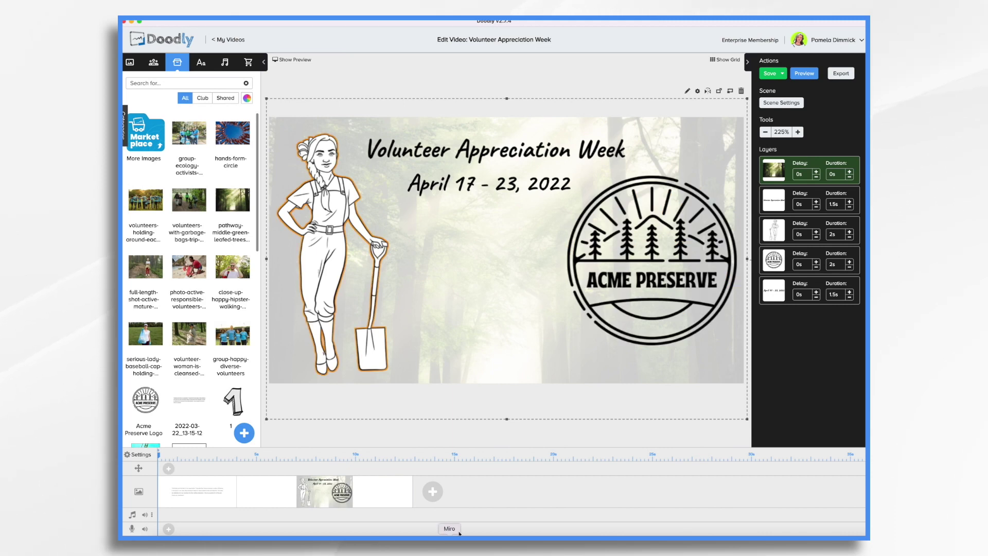
Add a scene with the group-happy-diverse-volunteers and volunteer woman photos arranged
click(436, 498)
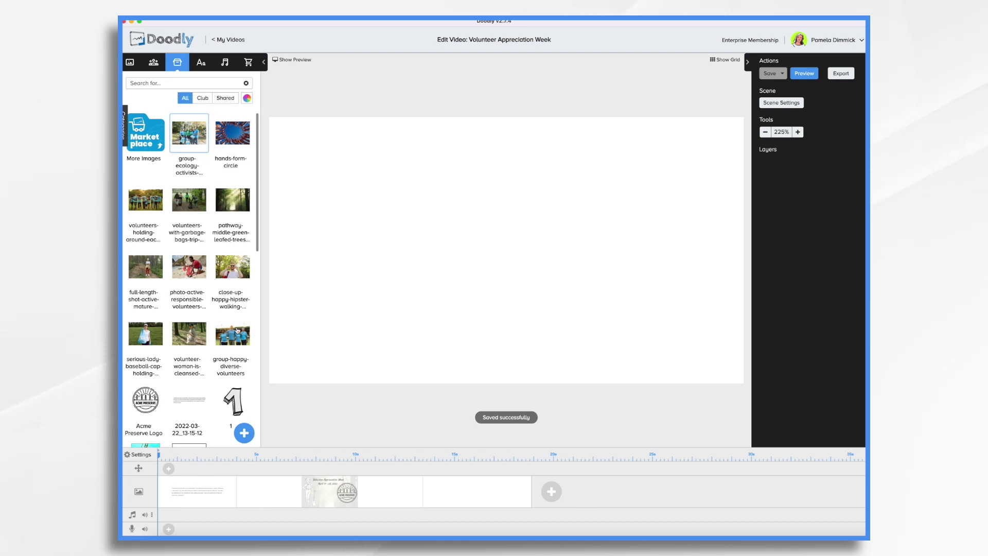
drag(233, 334, 355, 271)
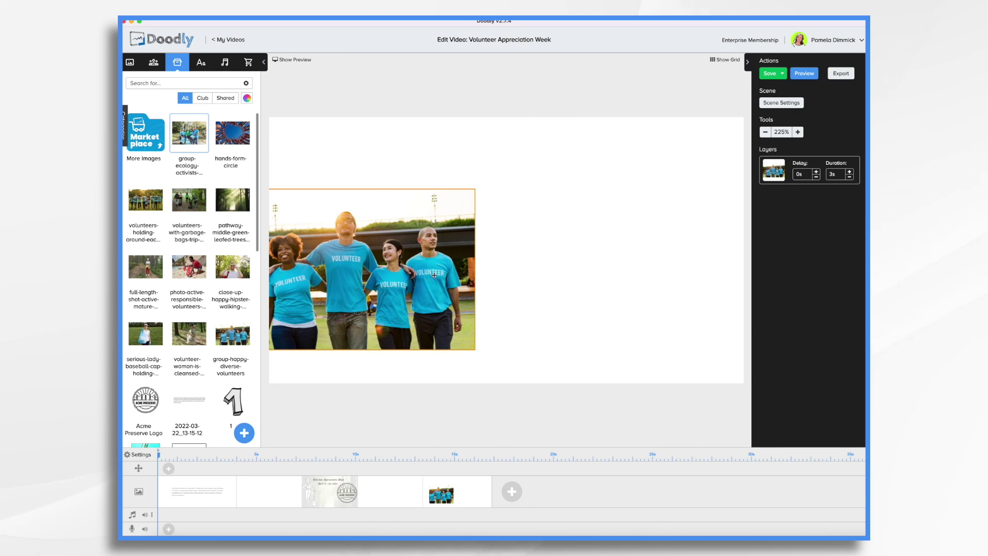
drag(434, 275, 474, 218)
drag(189, 334, 540, 324)
drag(609, 369, 579, 337)
drag(563, 245, 592, 270)
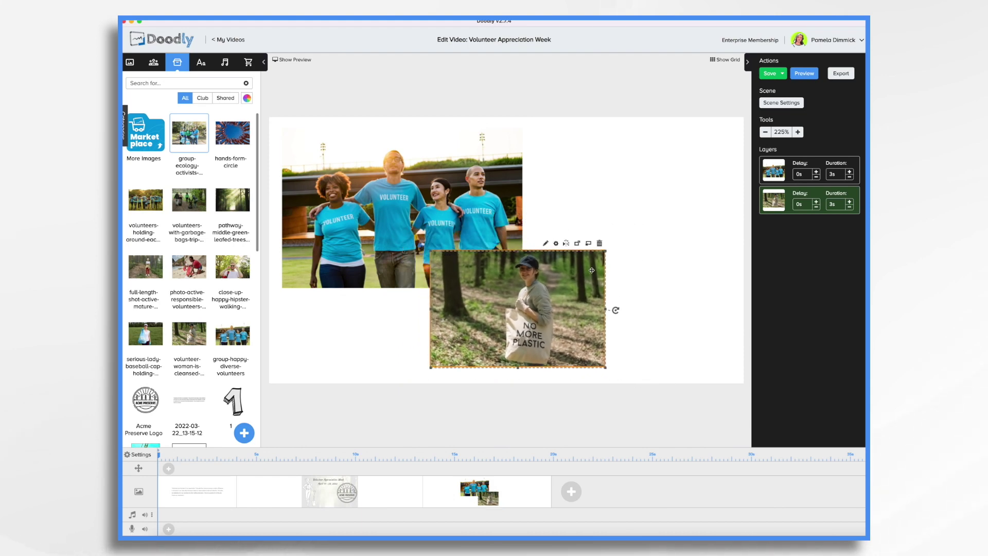
drag(609, 309, 650, 299)
drag(585, 272, 599, 280)
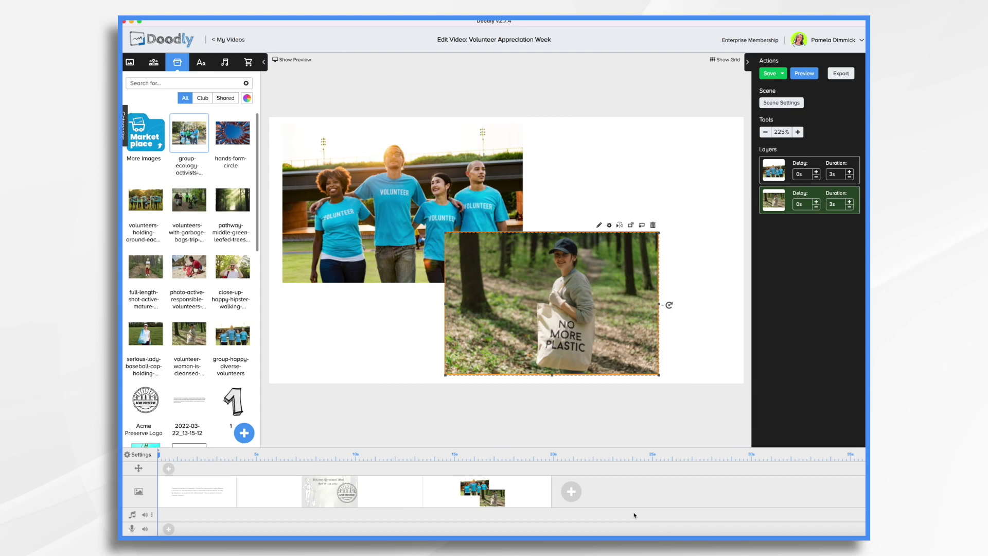
Add a scene with the full-length active mature photo and group-ecology-activists photo
click(571, 491)
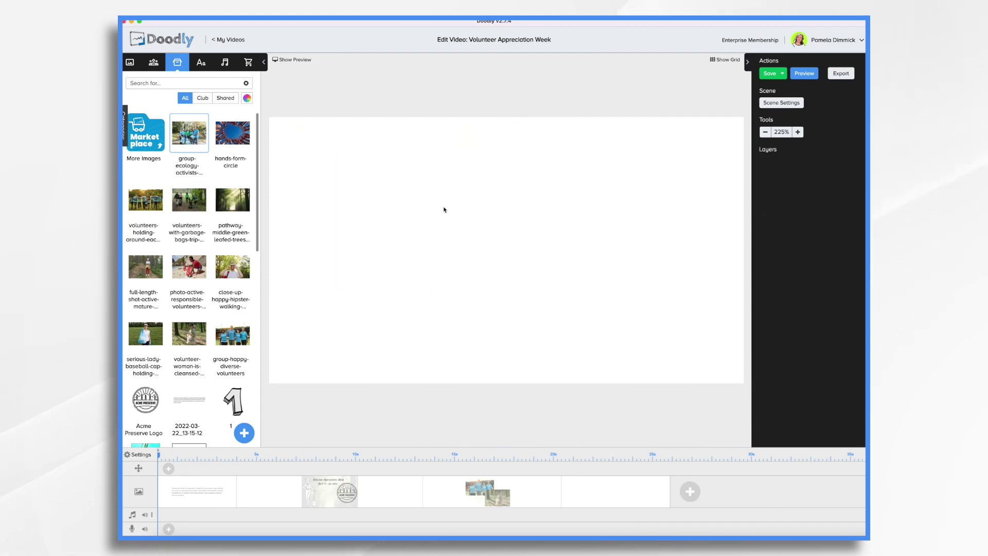
drag(145, 266, 345, 202)
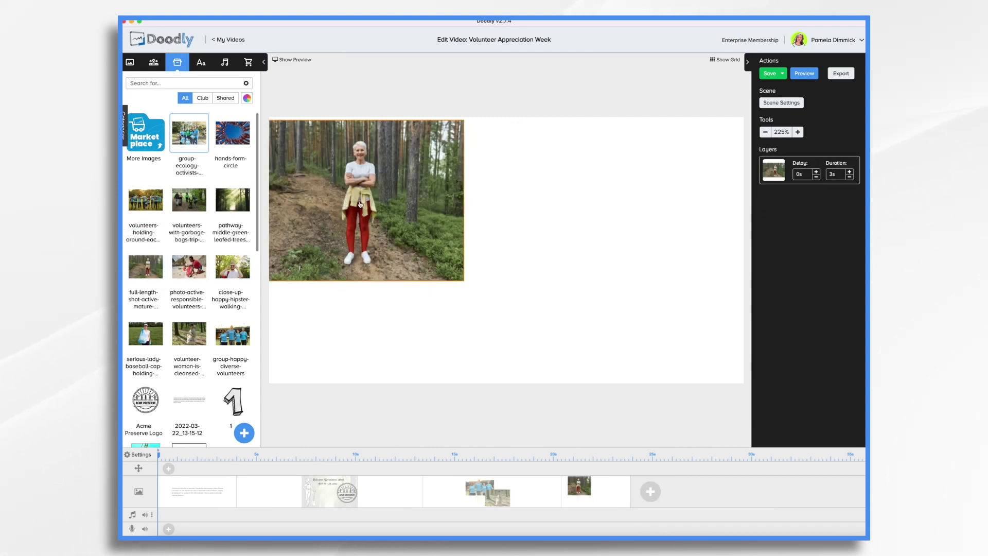
drag(189, 132, 434, 301)
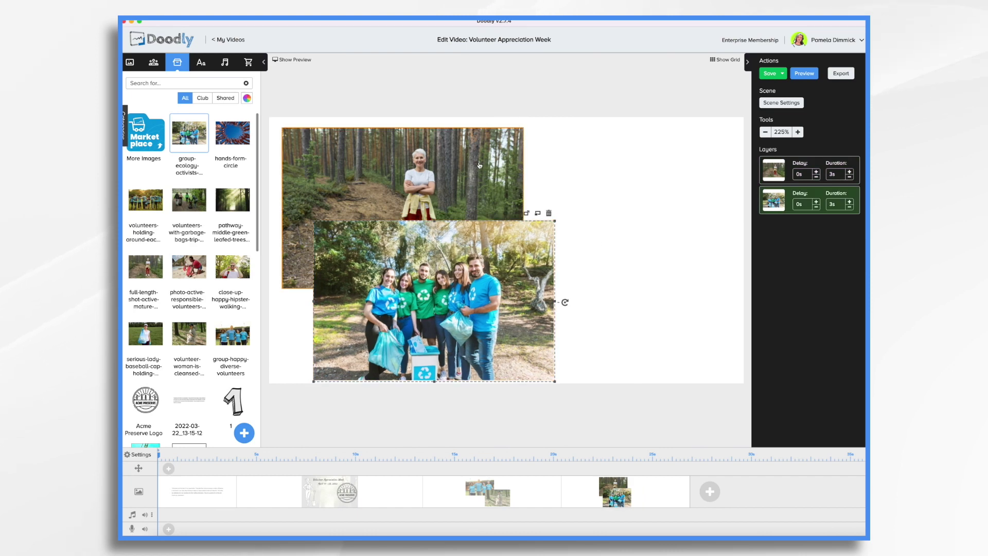
drag(479, 165, 683, 164)
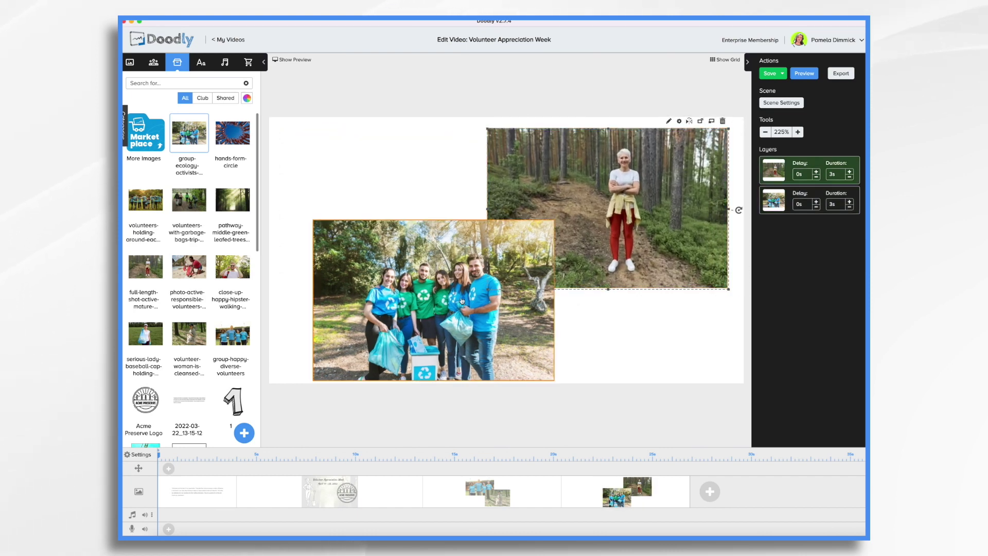
drag(438, 321, 429, 310)
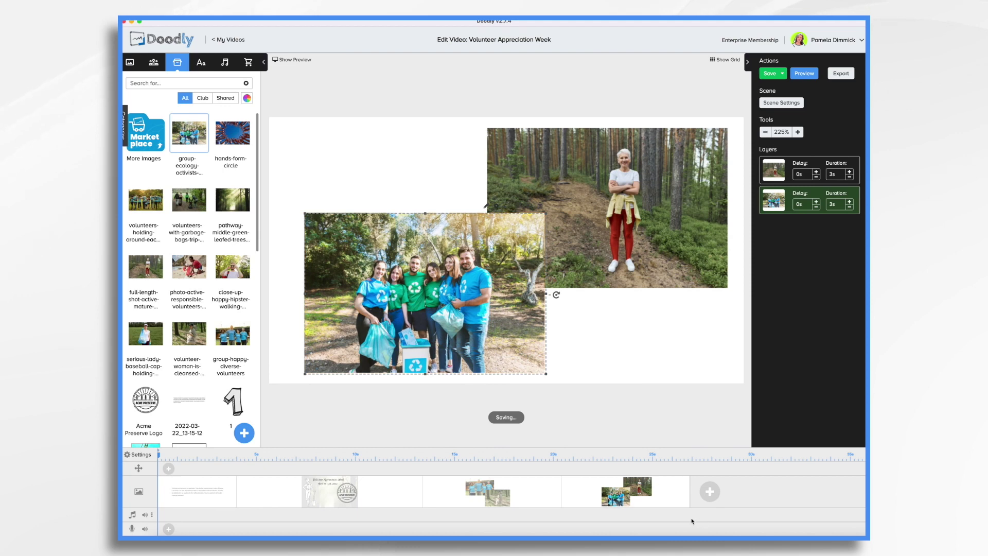
Add a final scene with the arm-in-arm volunteers, hands-form-circle image and a small Acme Preserve logo
click(710, 493)
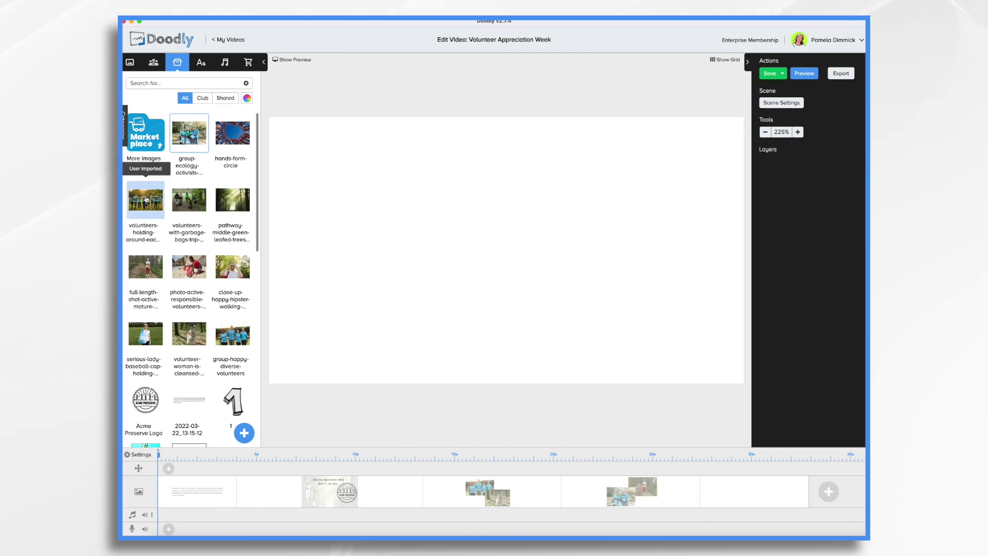
drag(145, 199, 474, 228)
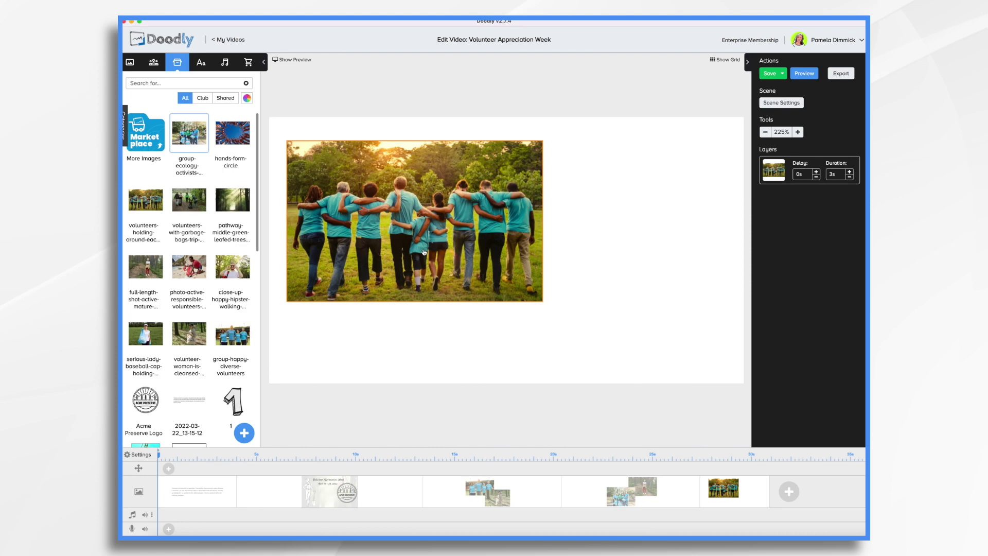
drag(233, 136, 621, 303)
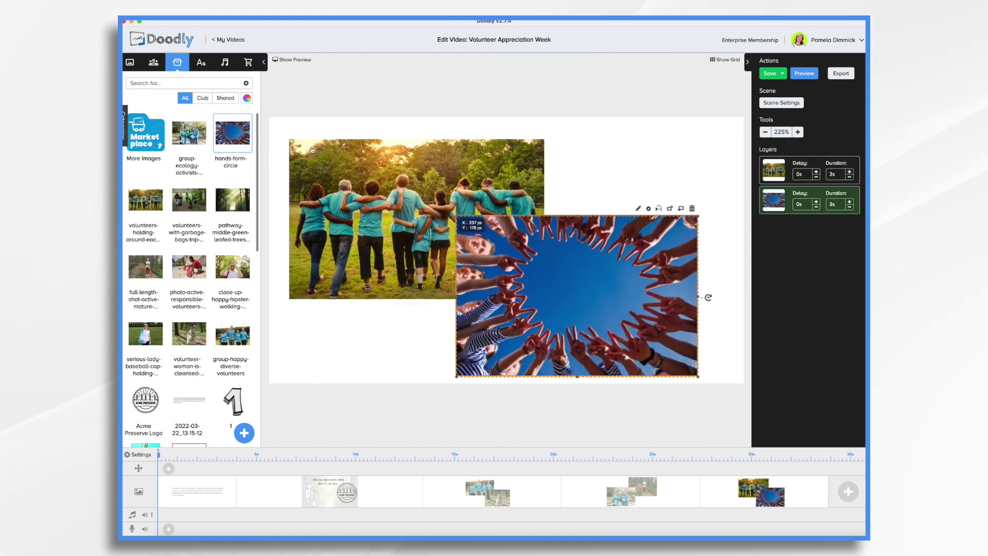
drag(145, 400, 658, 293)
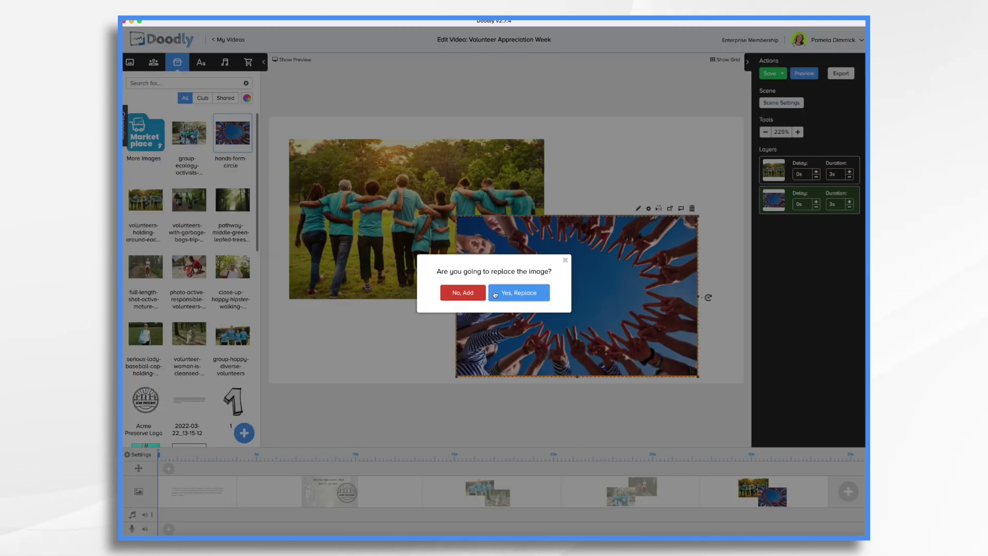
click(463, 293)
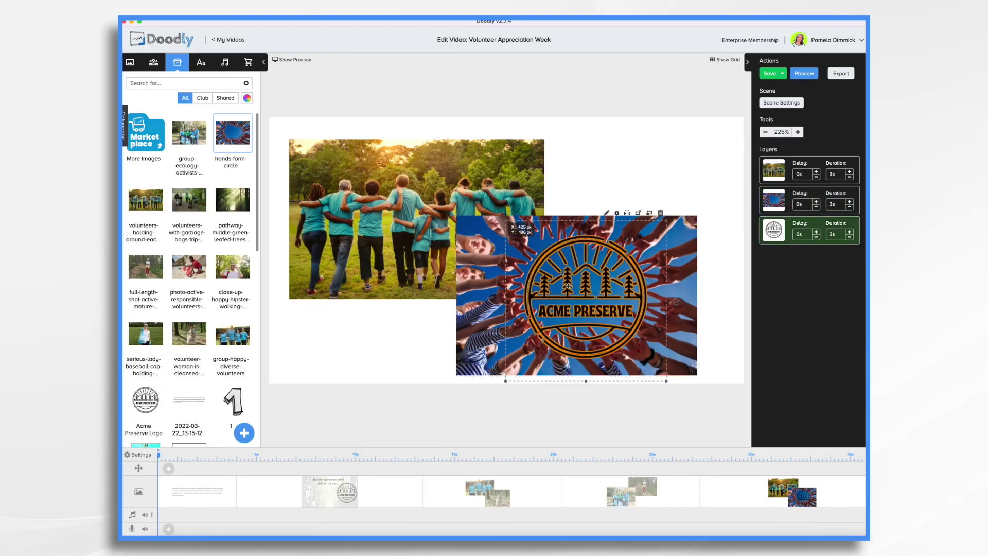
drag(568, 286, 560, 278)
drag(658, 373, 602, 315)
drag(560, 271, 579, 289)
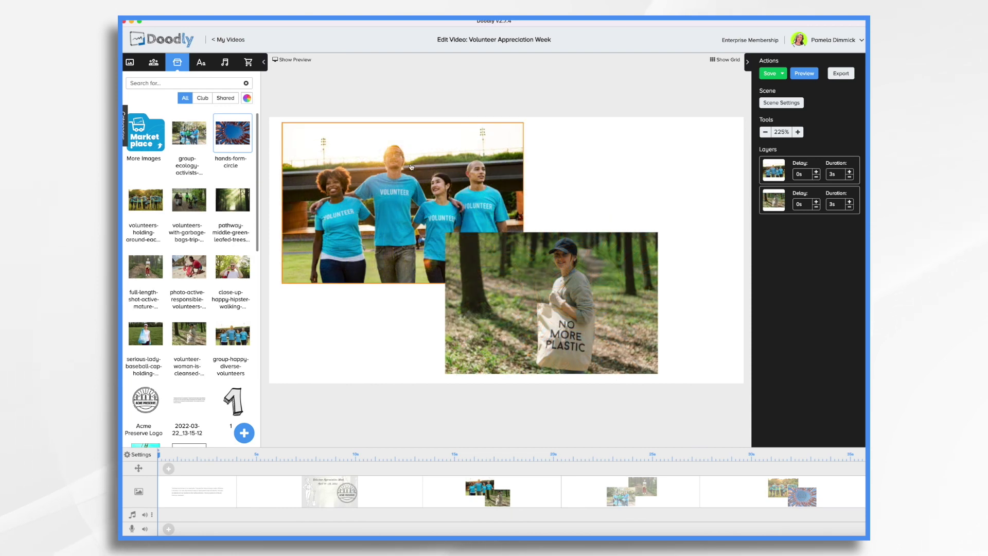
Set the VOLUNTEER-shirts group photo's reveal mode to Fade
click(411, 167)
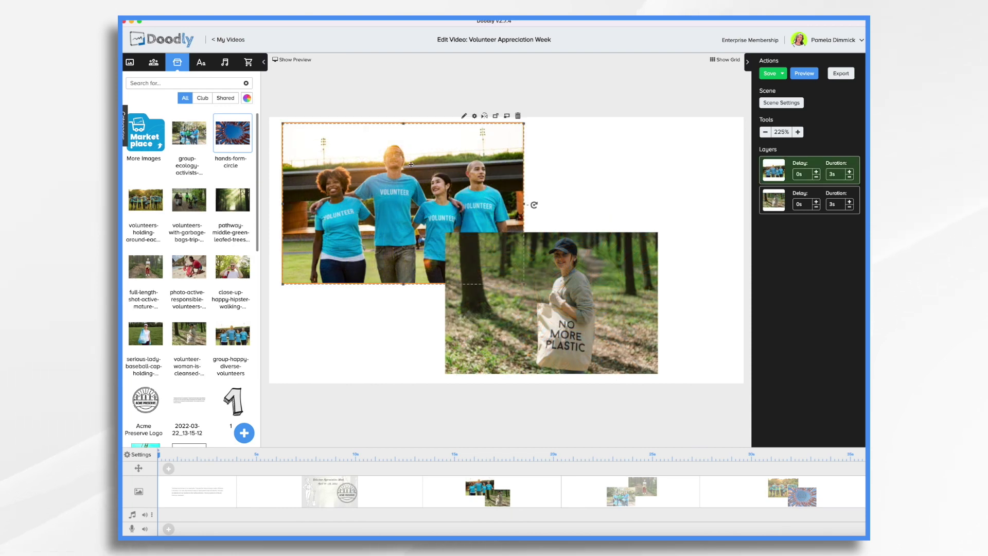
click(464, 117)
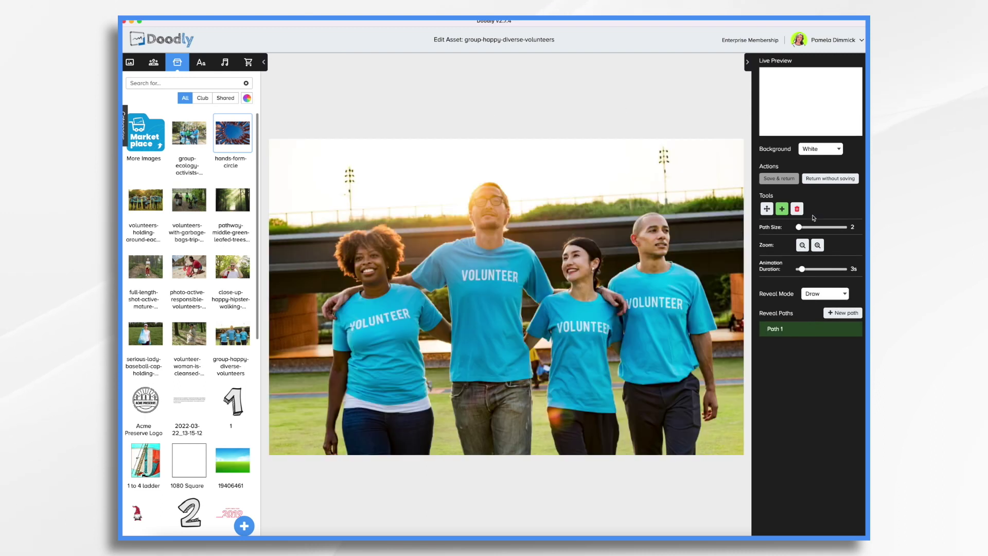
click(823, 294)
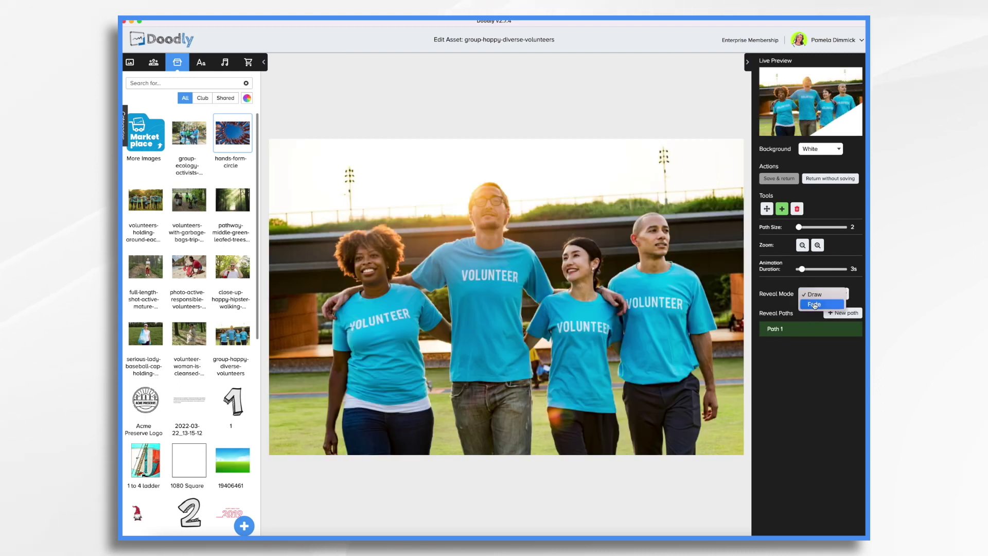
click(816, 304)
click(779, 178)
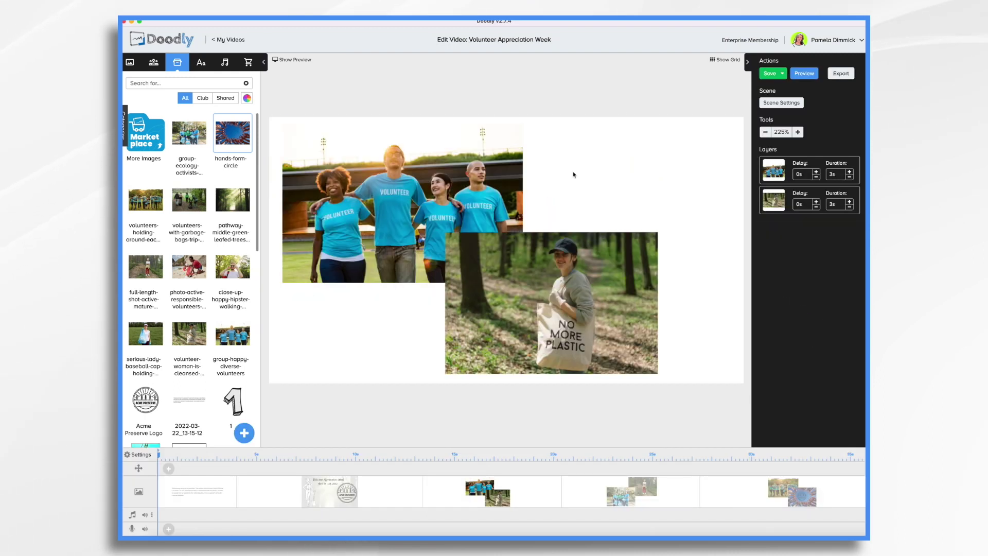
Set the forest woman photo's reveal mode to Fade as well
click(599, 225)
click(823, 293)
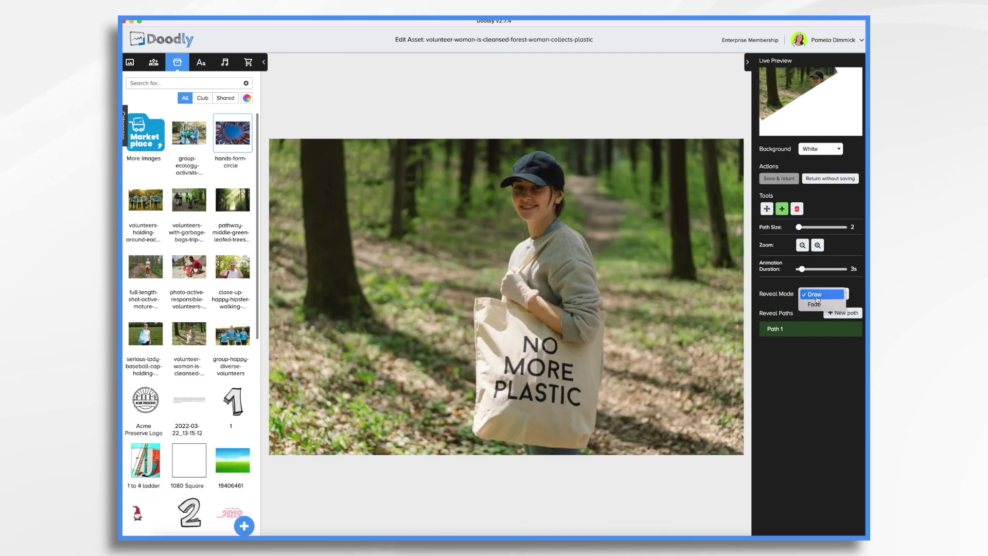
click(816, 304)
click(779, 178)
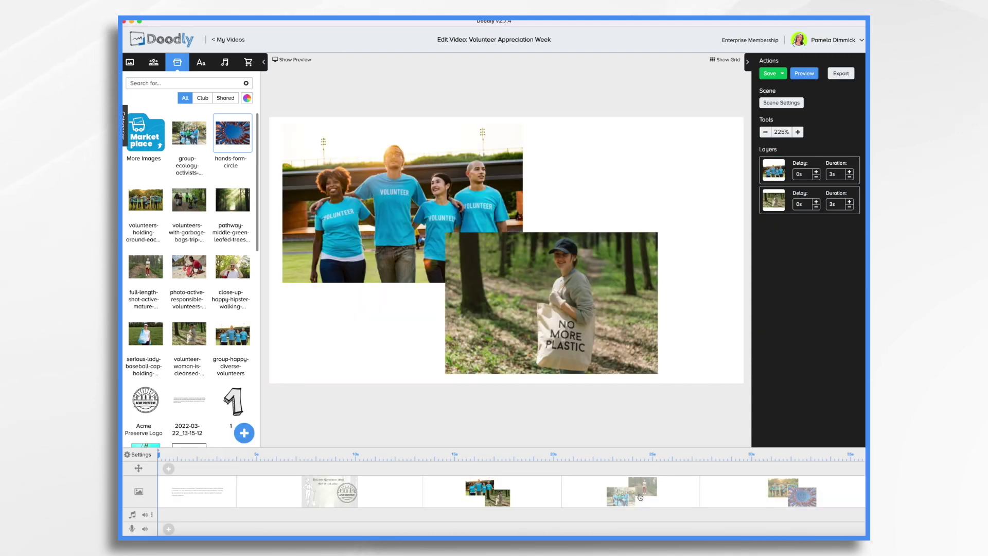
click(640, 497)
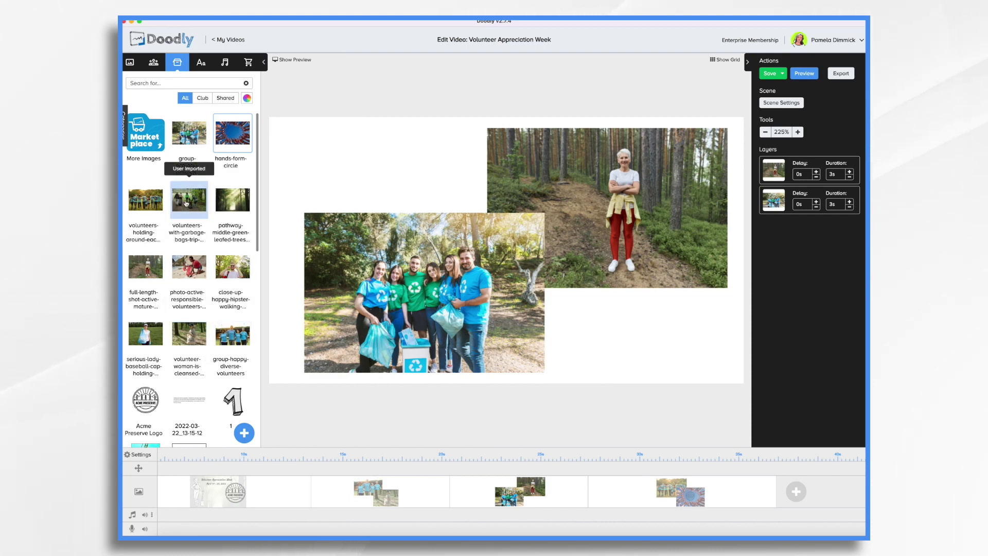
Add the volunteers-with-garbage-bags photo as an extra layer, enlarged to 796 by 530
drag(187, 203, 481, 252)
click(458, 296)
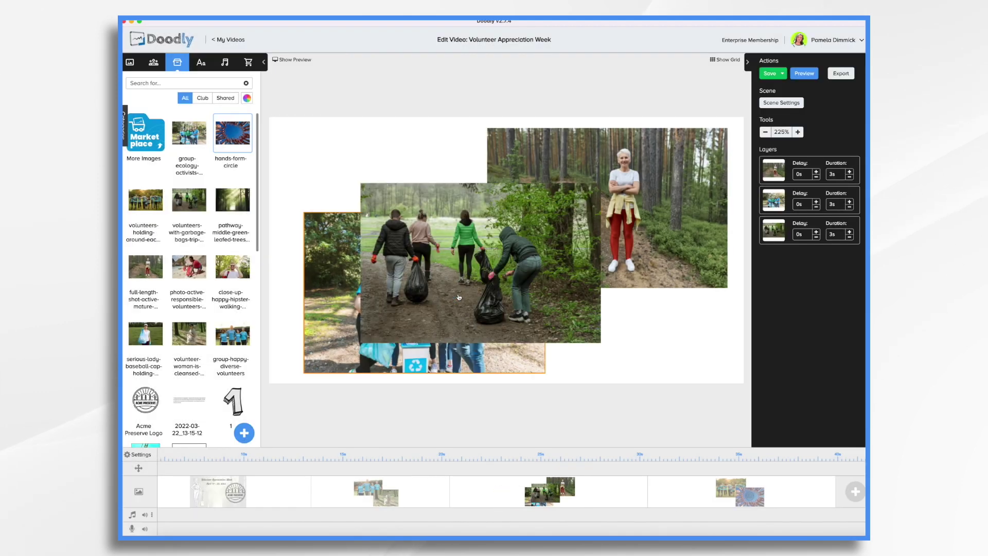
drag(459, 296, 424, 202)
drag(511, 278, 722, 416)
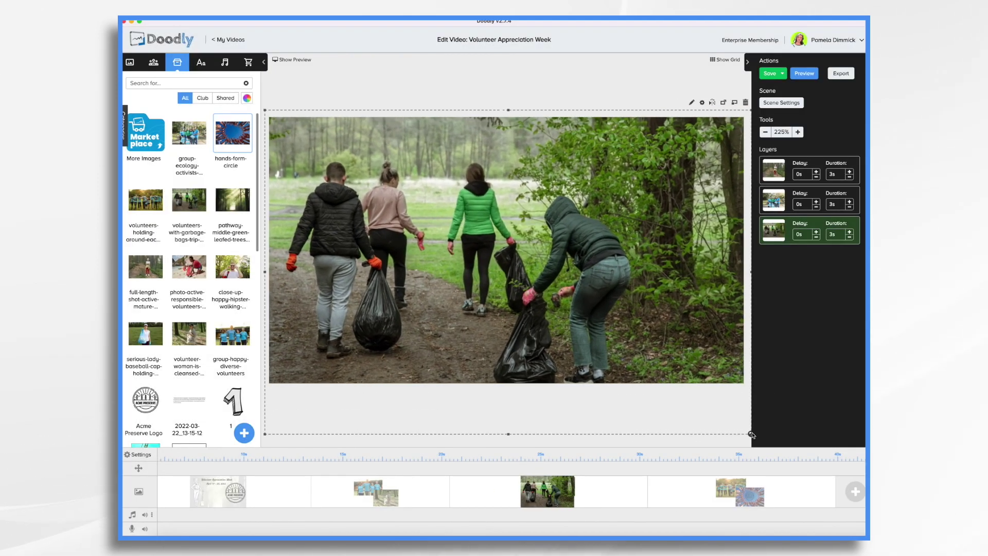
Switch the garbage-bags photo's reveal mode to Fade
double_click(669, 335)
click(819, 295)
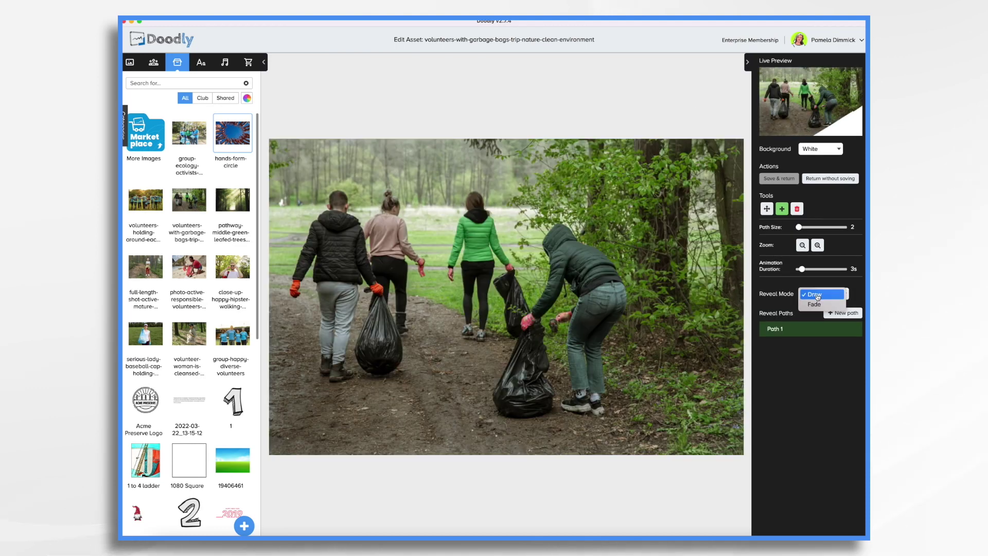
click(818, 307)
click(783, 180)
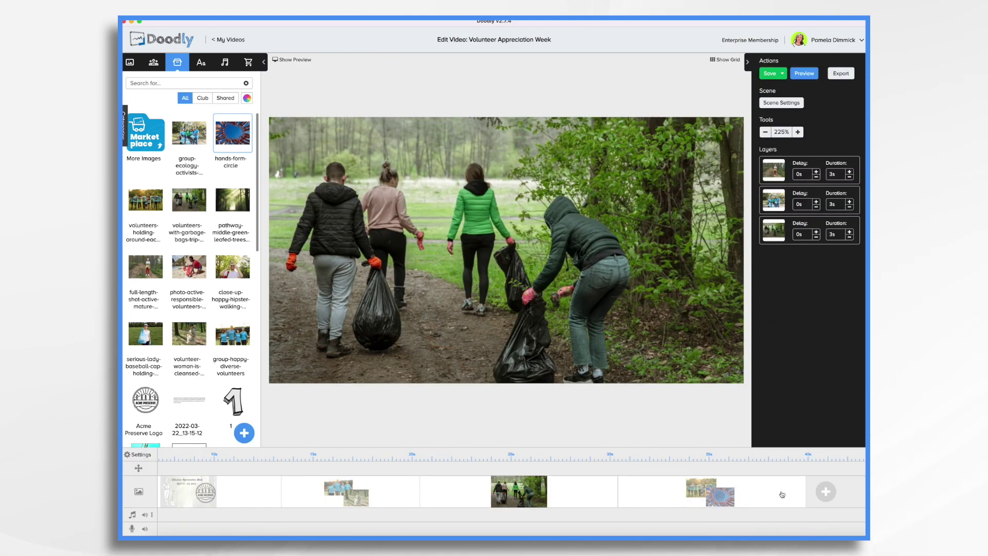
Give the hands-circle scene 7s of extra time at the end
click(782, 104)
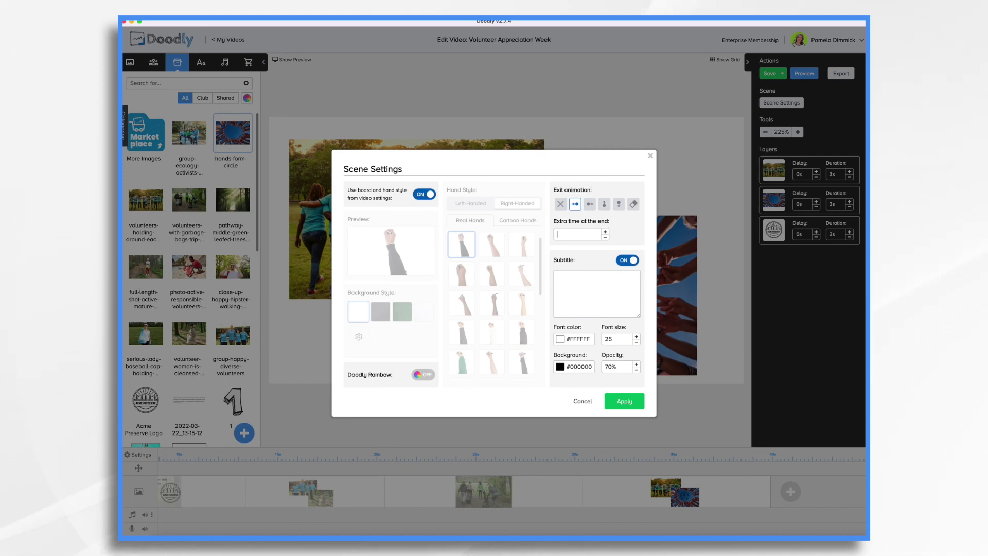
click(624, 401)
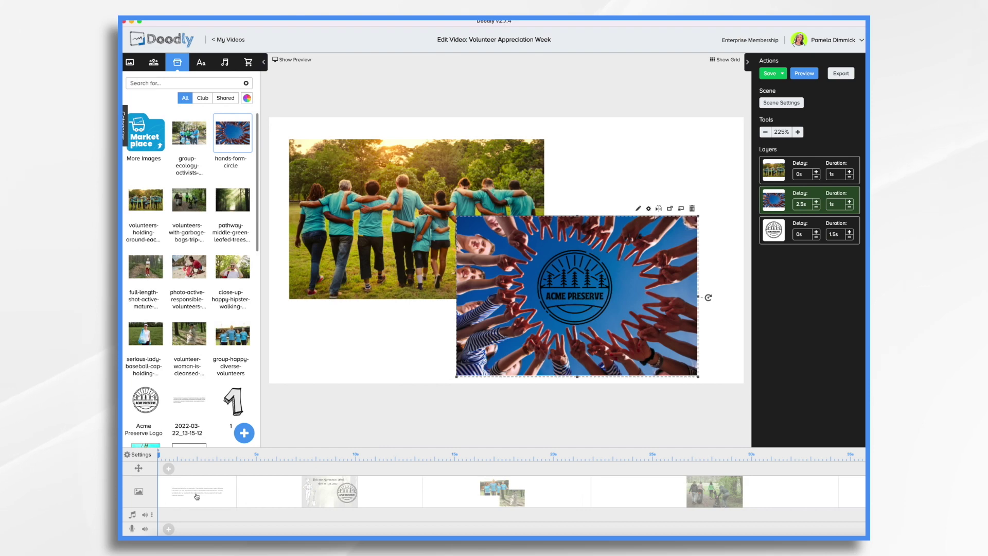
click(197, 497)
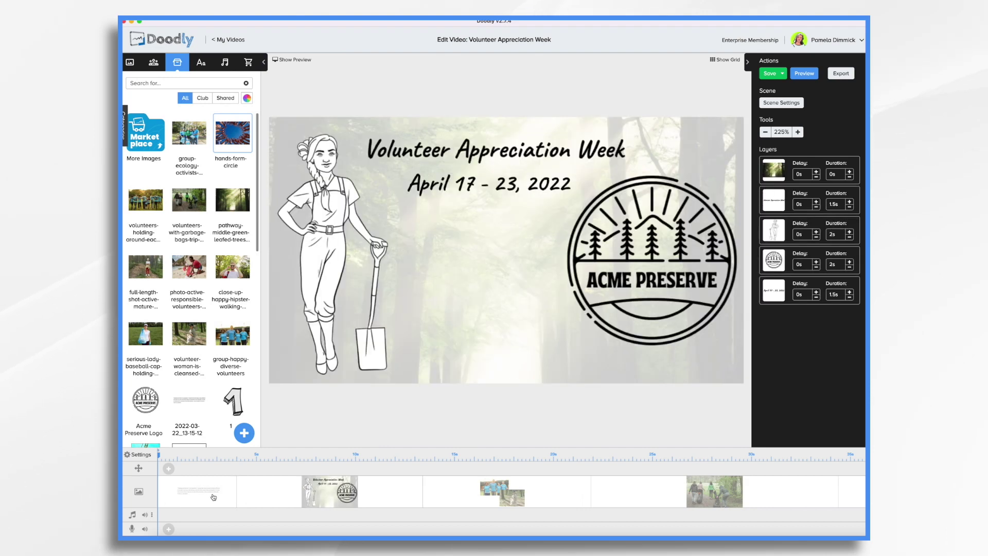
Enlarge the quote text box and shift it slightly right to centre it
click(384, 274)
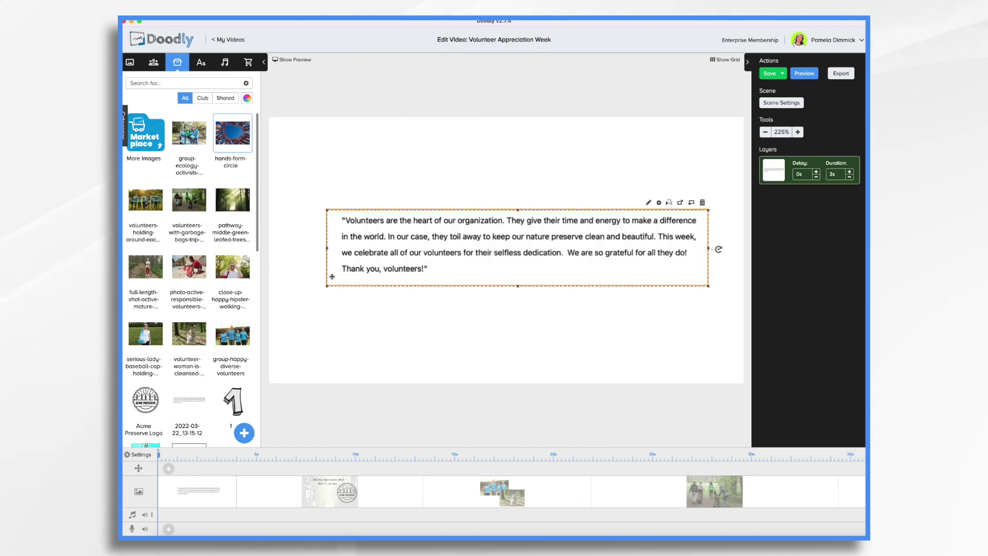
drag(327, 287, 281, 310)
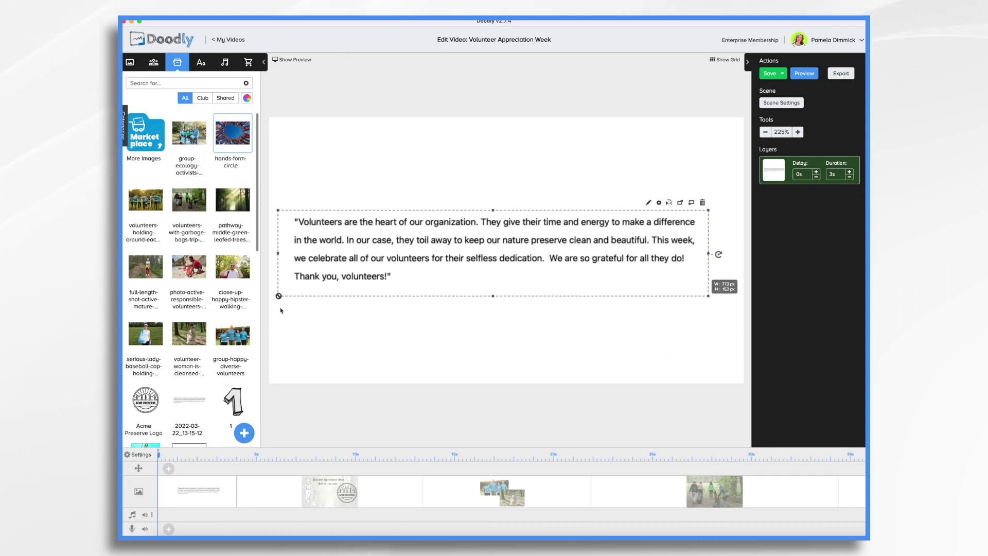
drag(487, 258, 505, 255)
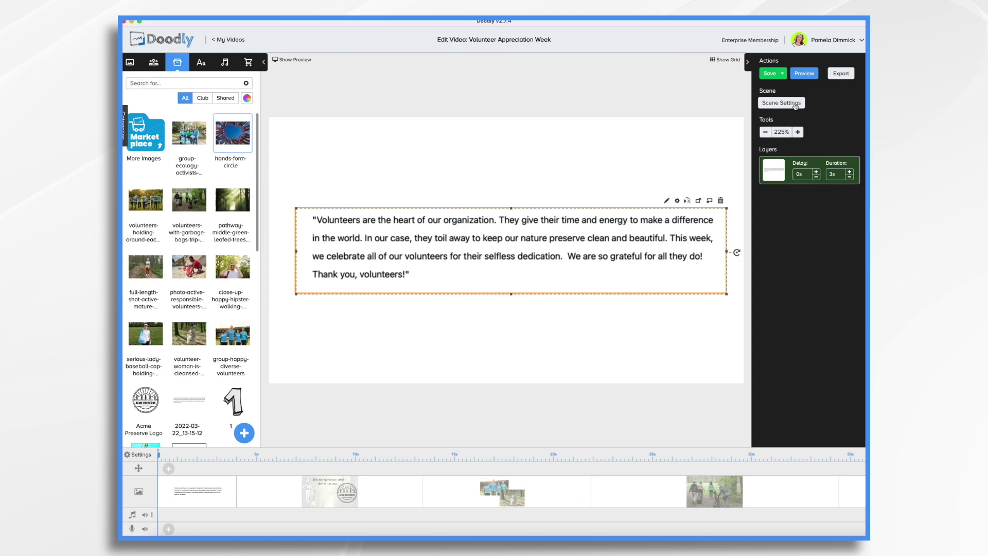
Set the quote scene's extra time at the end to 3s
click(795, 104)
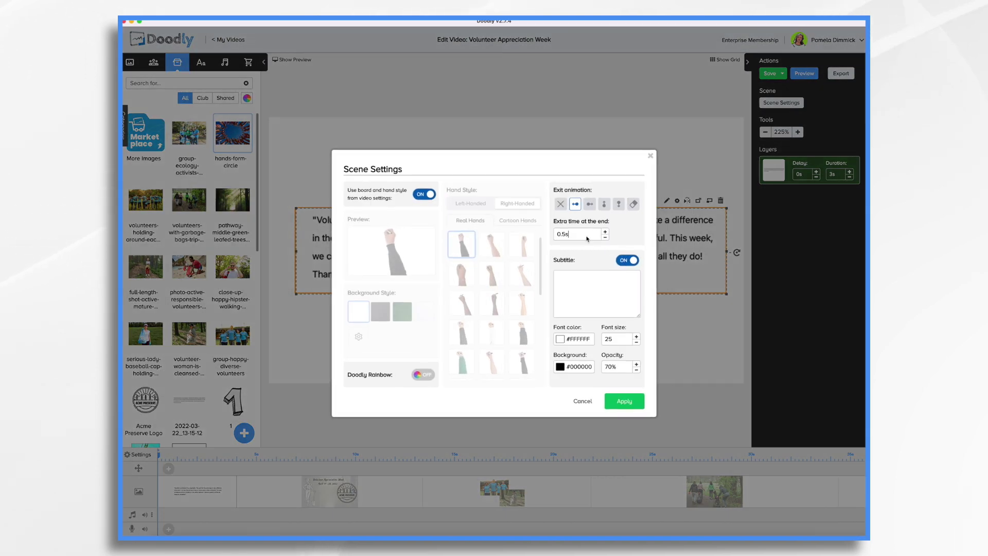
text(30)
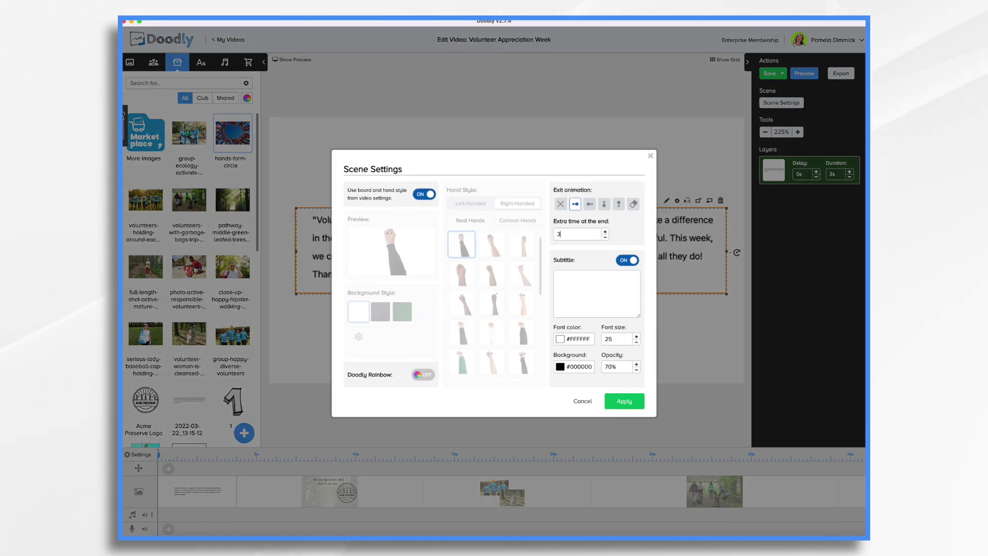
click(626, 400)
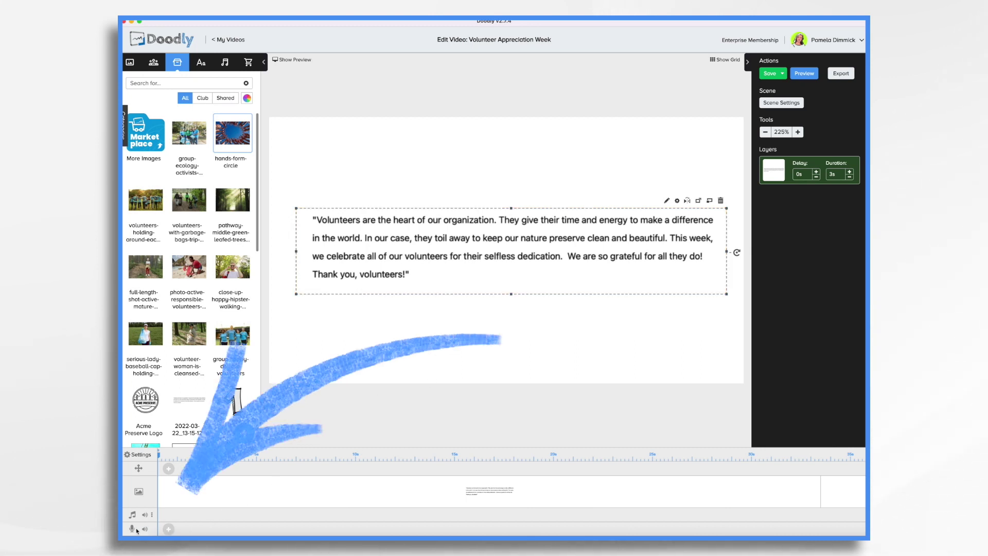
Start recording a voiceover on the voice track while the quote scene plays
click(168, 530)
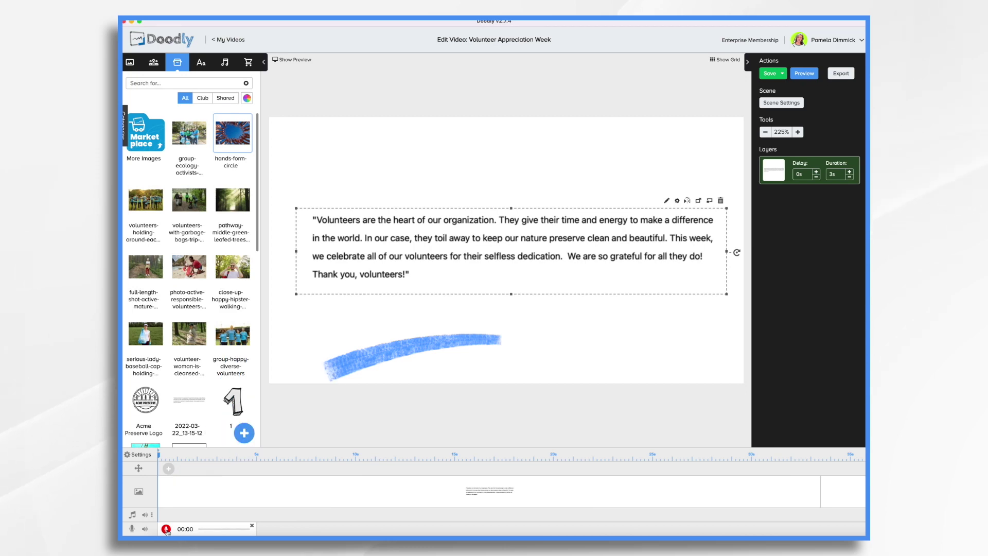
click(166, 529)
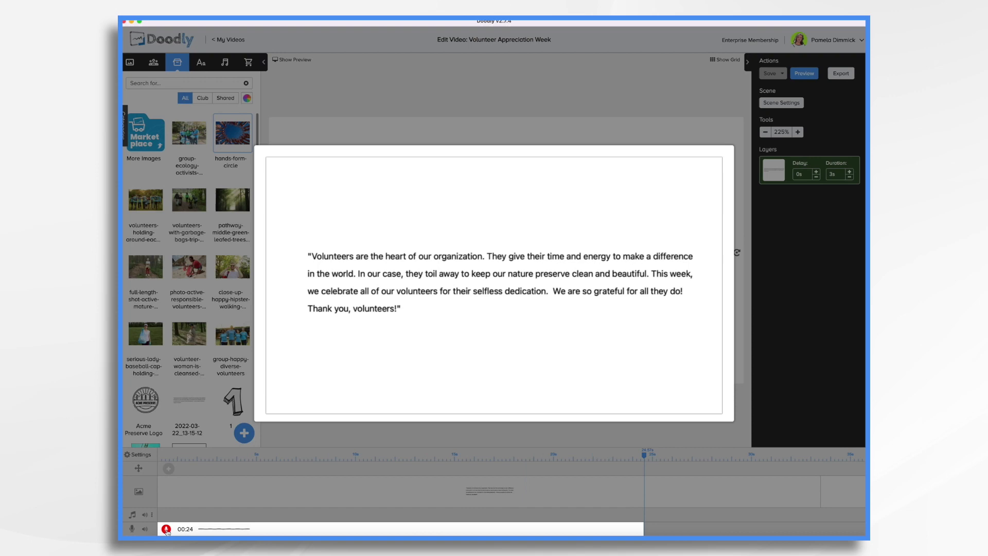
Stop the voiceover recording and delete the quote text scene from the timeline
click(167, 529)
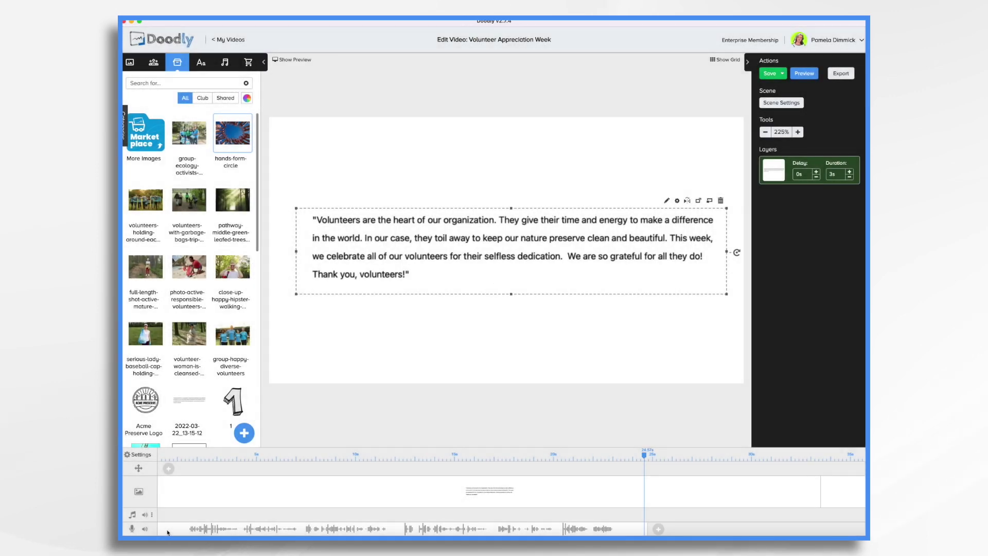
right_click(482, 489)
click(502, 481)
click(515, 289)
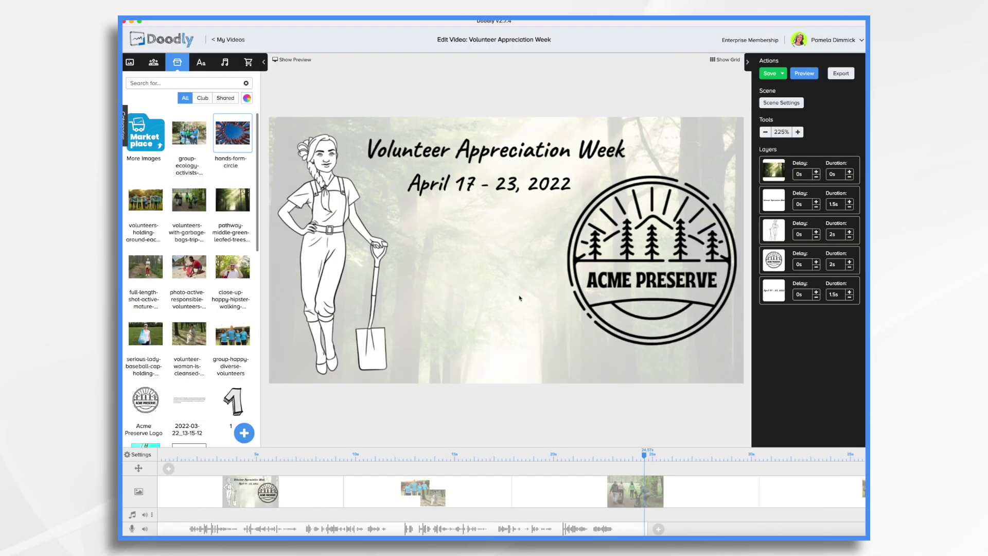
mouse_move(479, 527)
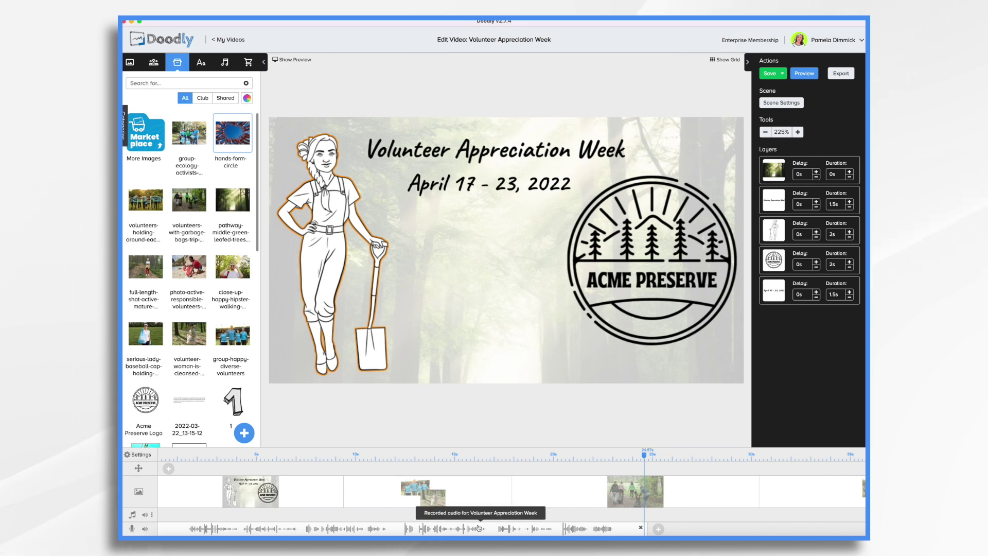
scroll(710, 497, right, 5)
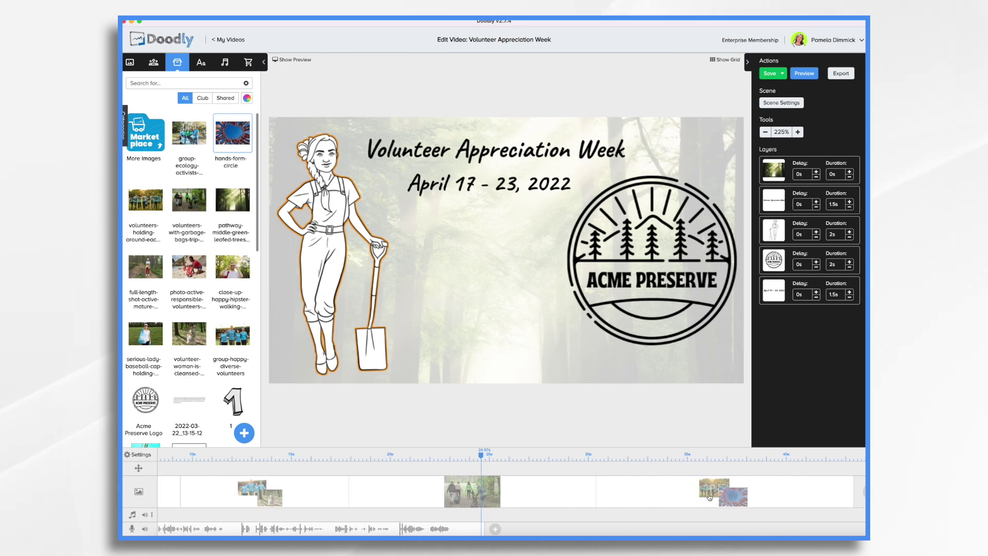
scroll(709, 497, left, 5)
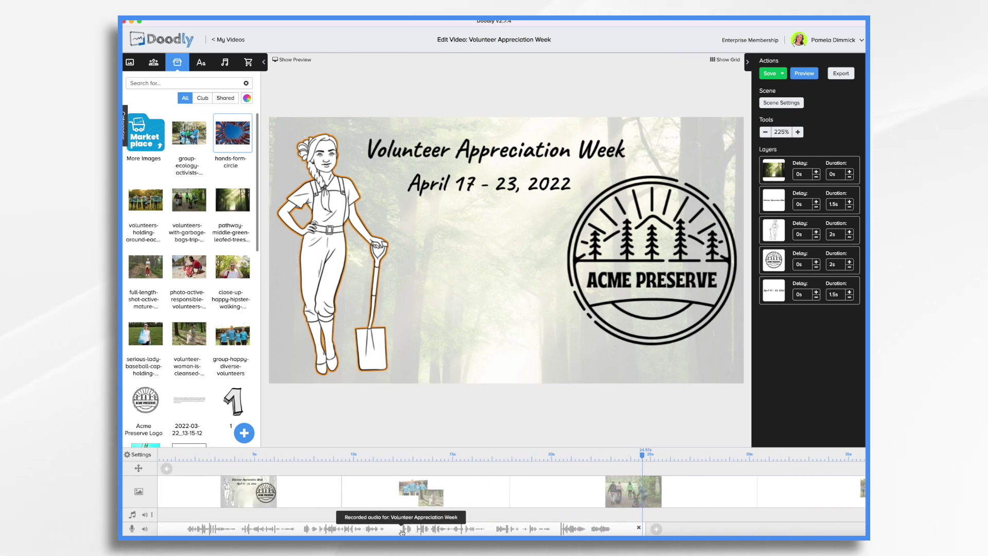
Shorten the title scene's woman drawing and logo durations to 1.5s and apply the scene settings
click(418, 530)
click(469, 532)
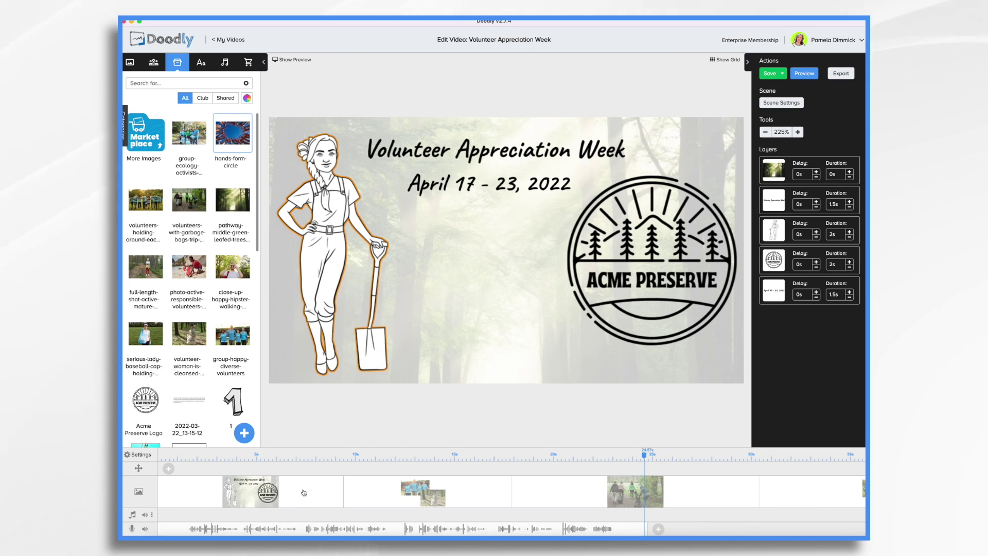
click(849, 237)
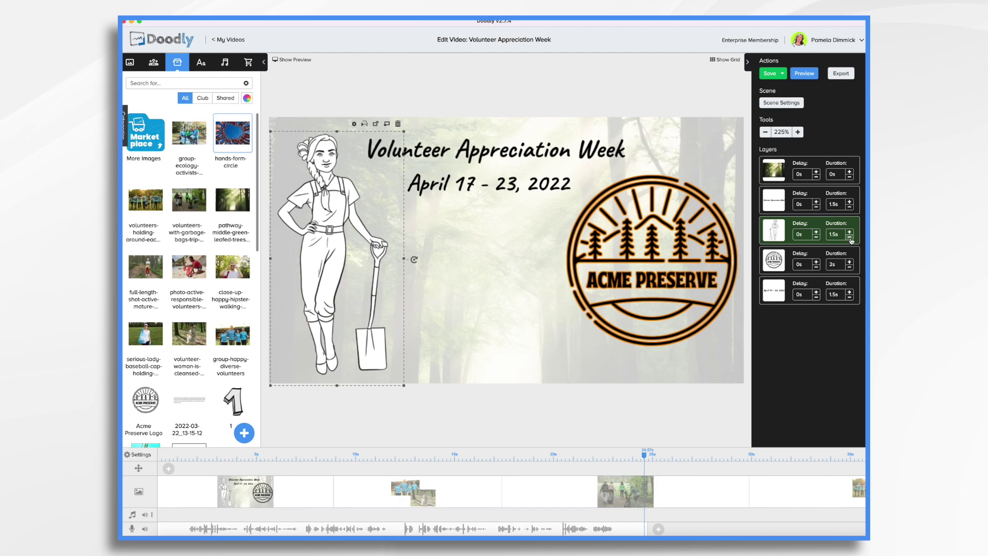
click(850, 268)
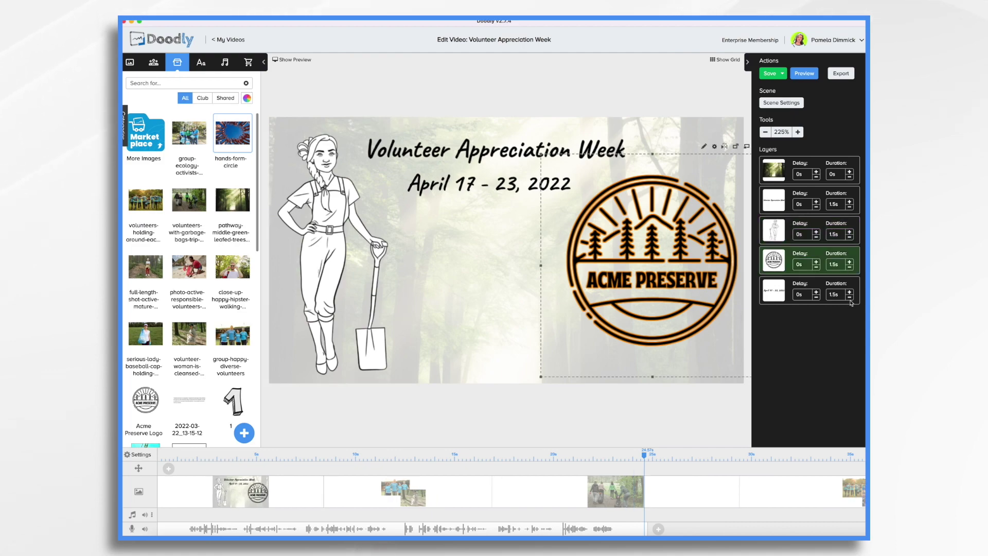
click(785, 103)
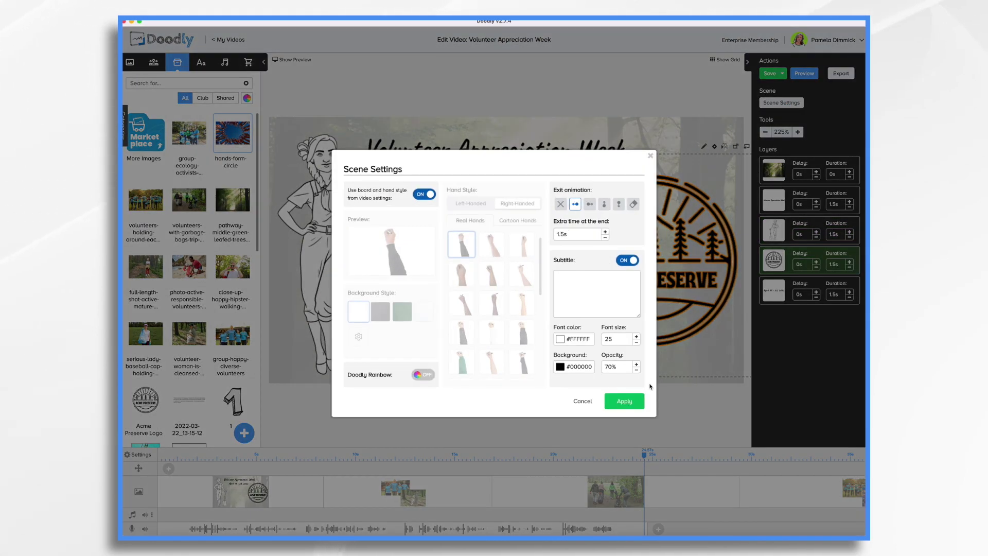
click(624, 401)
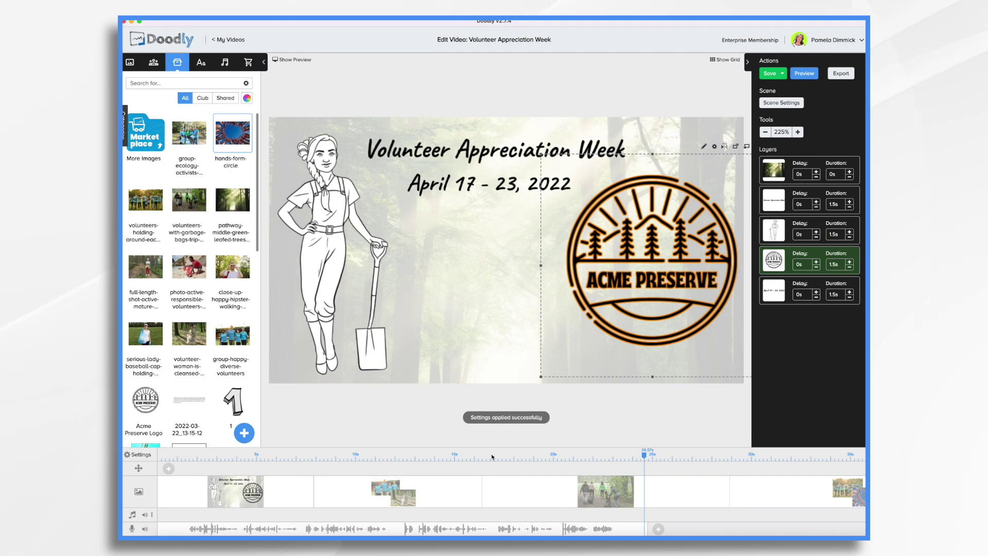
In the volunteer photo scene, lower the third photo's delay to 2.5s and confirm the settings
click(463, 492)
click(781, 103)
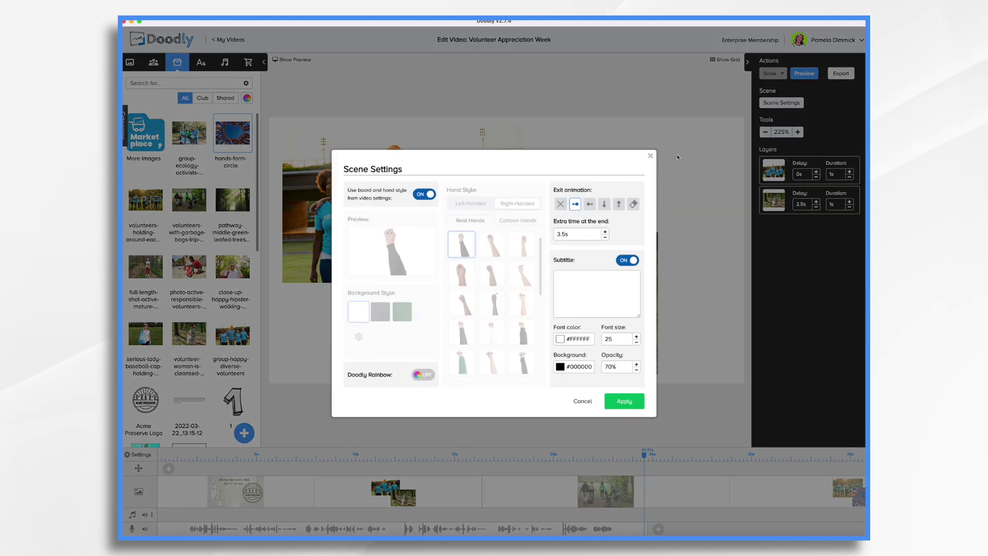
click(624, 401)
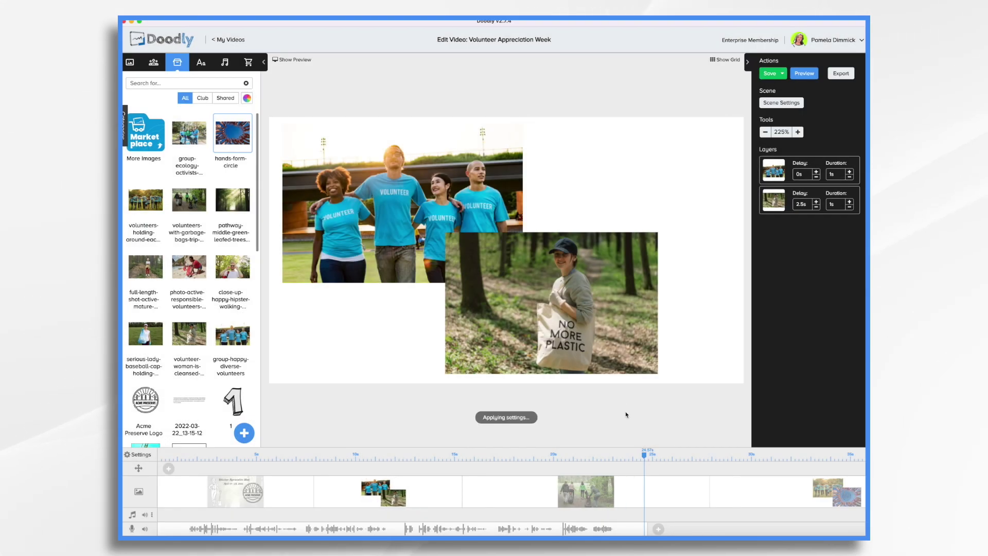
click(816, 237)
click(816, 237)
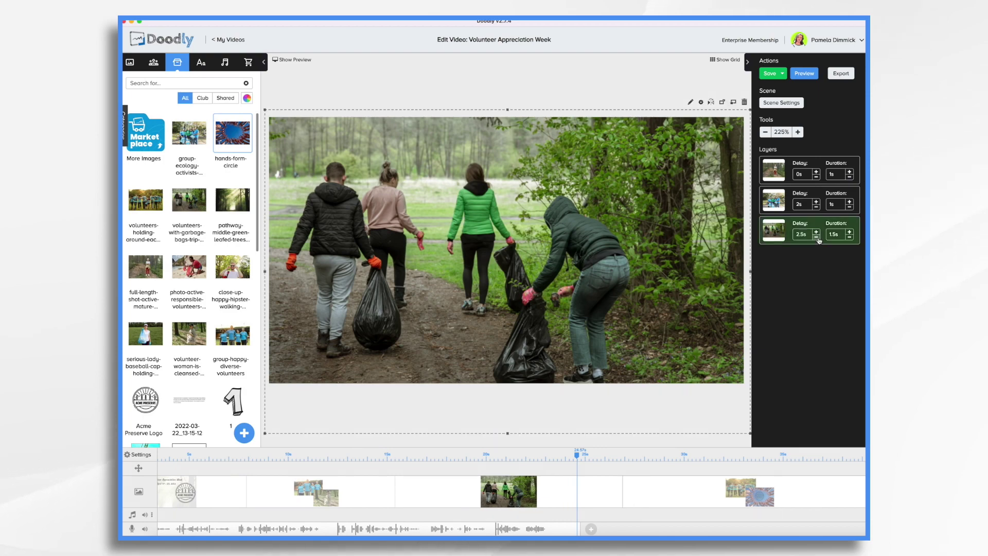
click(781, 102)
click(624, 401)
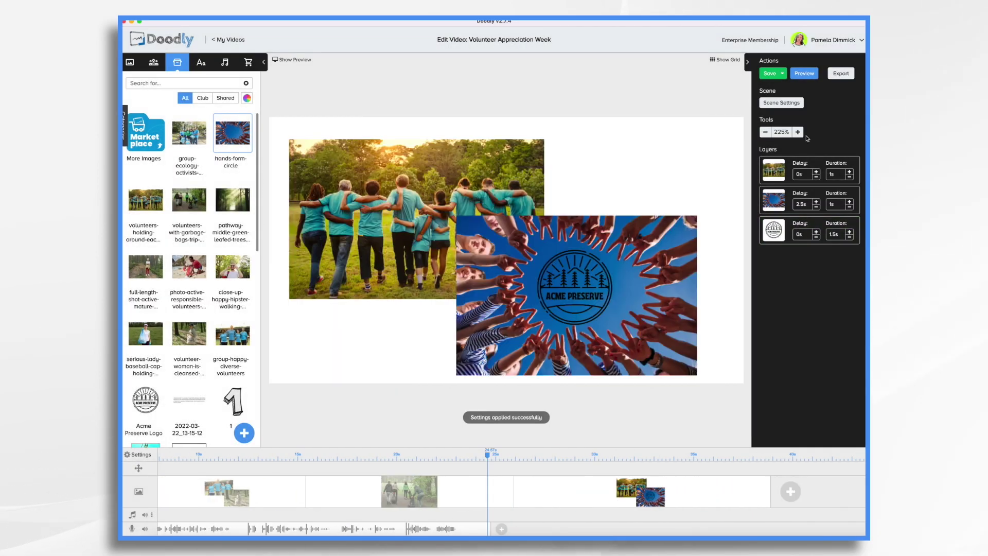
Review the hands-circle scene's settings, closing them unchanged, then return to the opening title scene
click(781, 103)
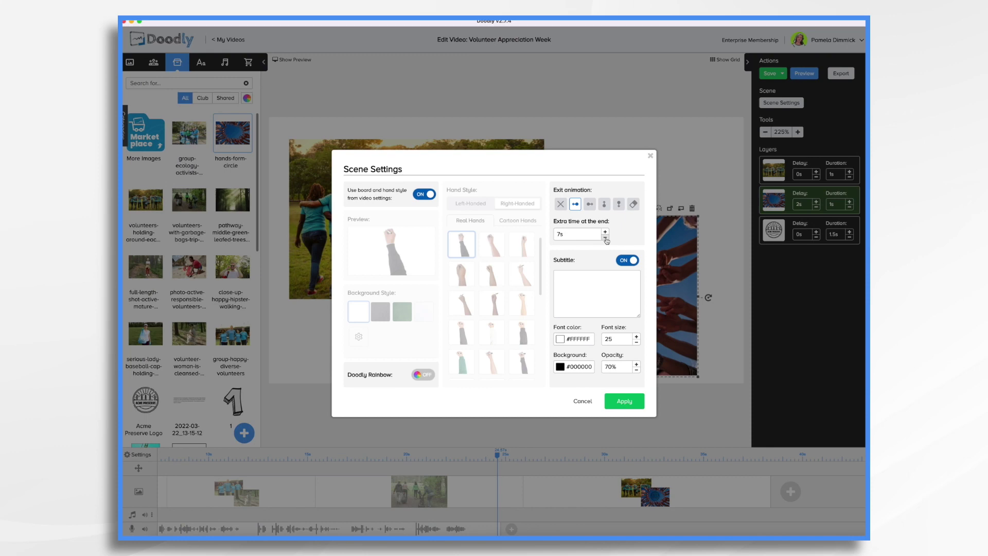
click(650, 156)
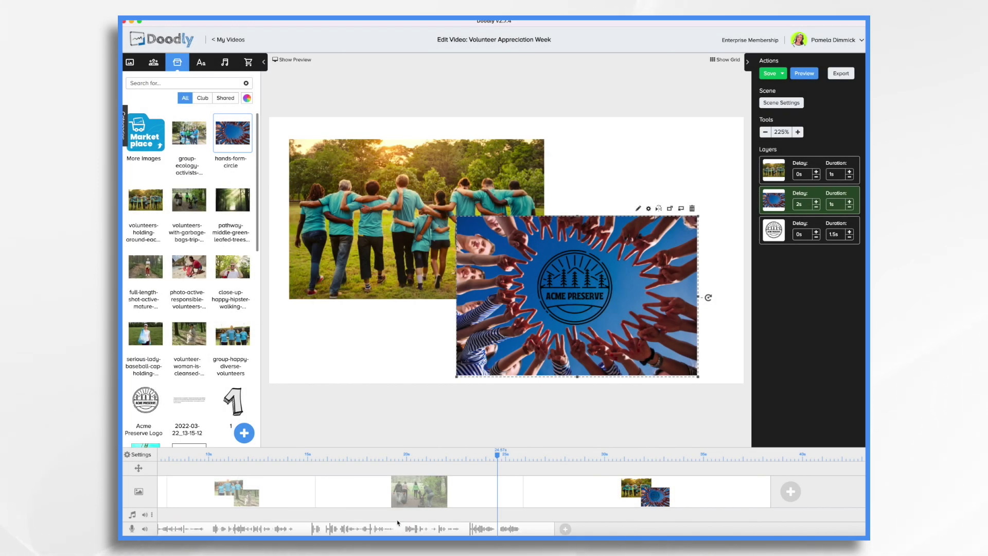
scroll(397, 523, left, 5)
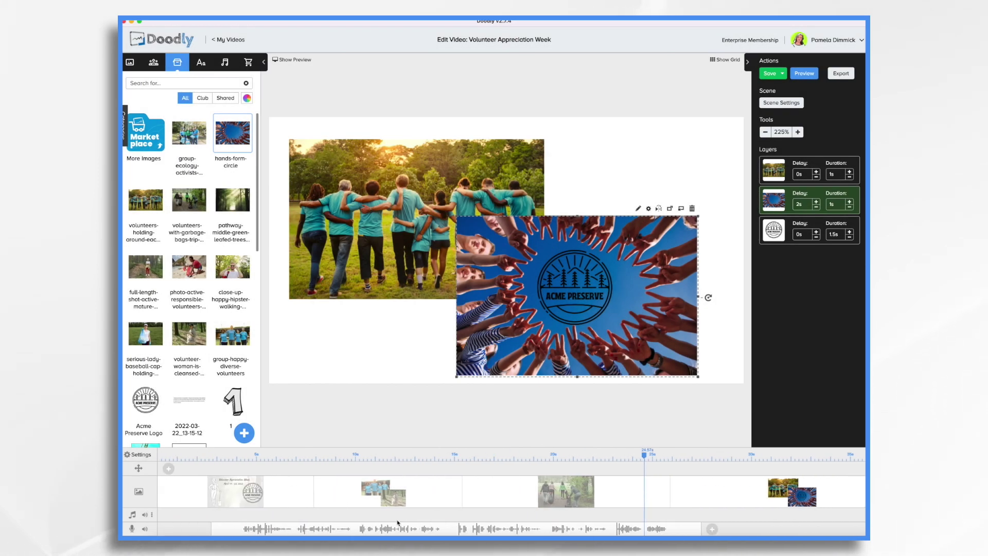
click(293, 508)
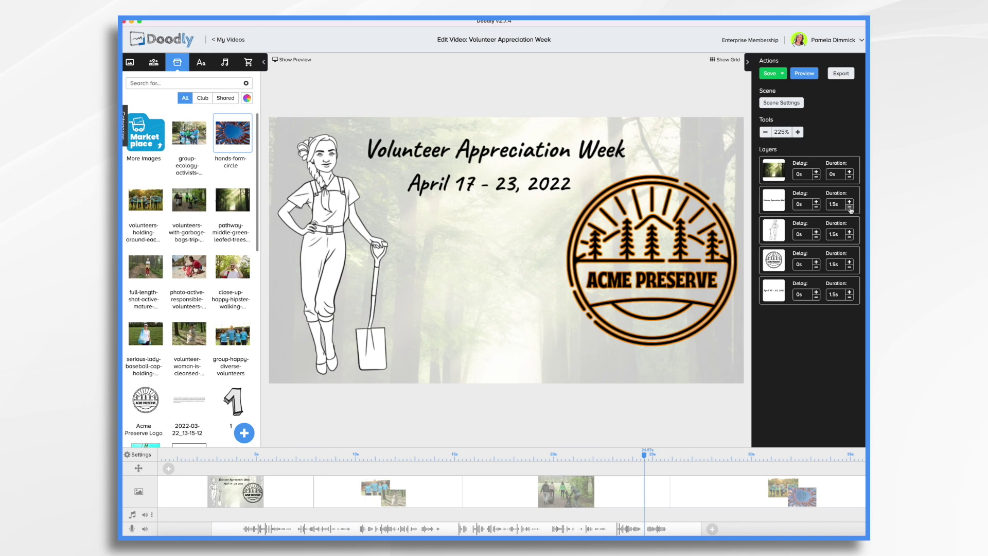
Set the title, woman illustration and date layers to 0s duration and move the date layer to third
click(849, 206)
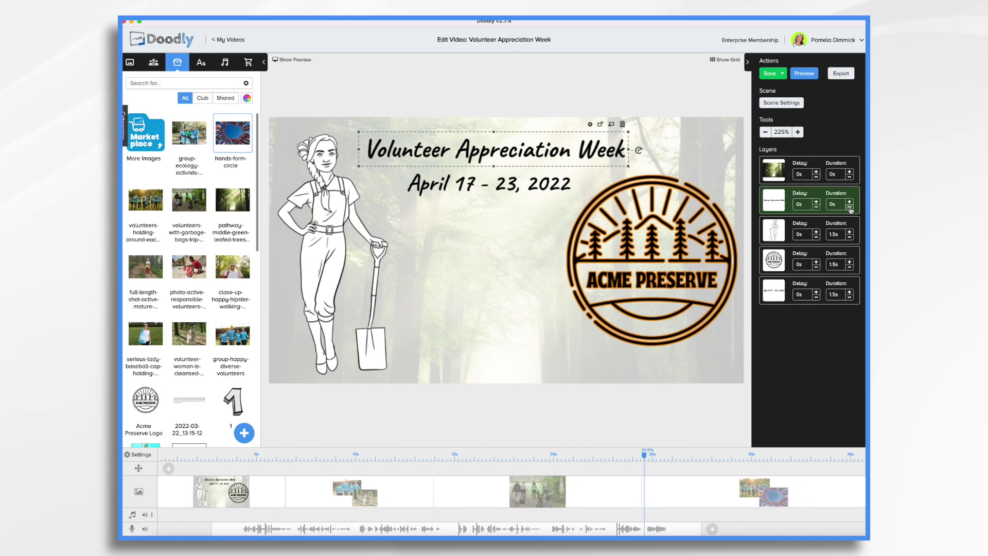
click(852, 240)
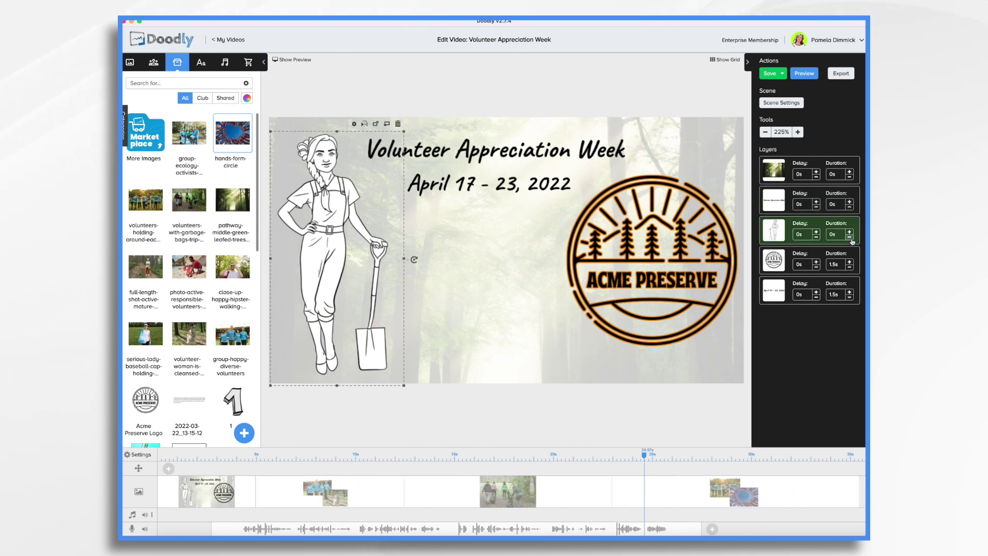
click(850, 299)
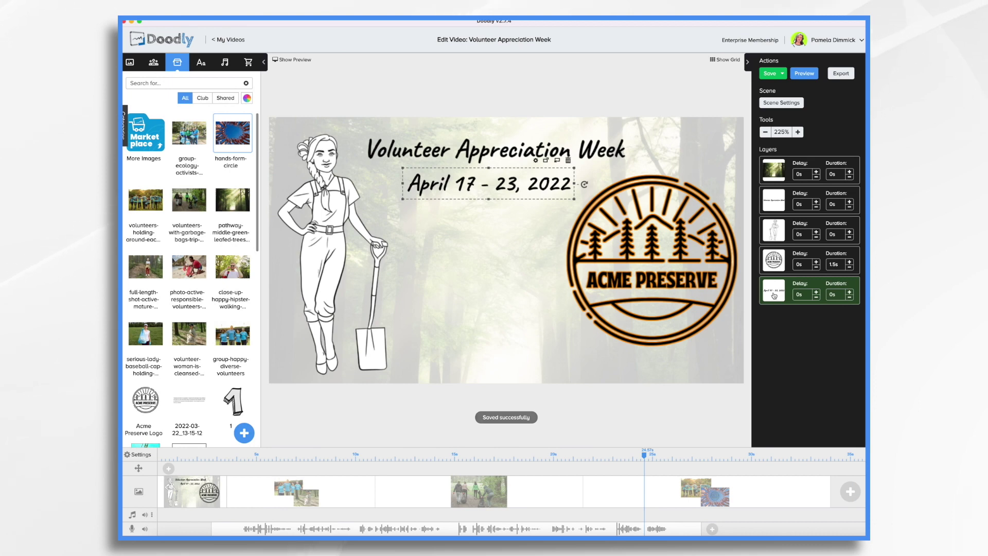
drag(774, 295, 774, 233)
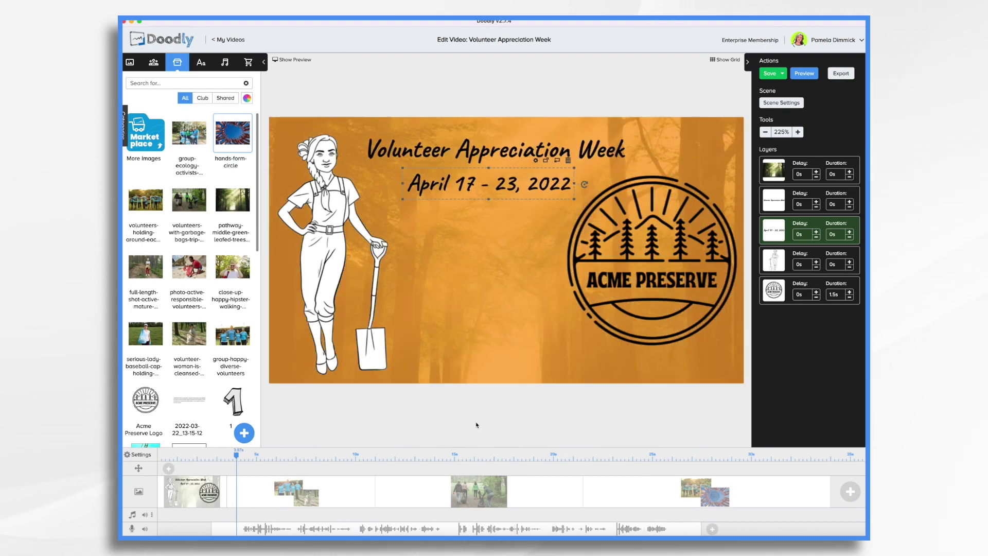
Set the video's Erase mode to Off and apply the video settings
click(135, 455)
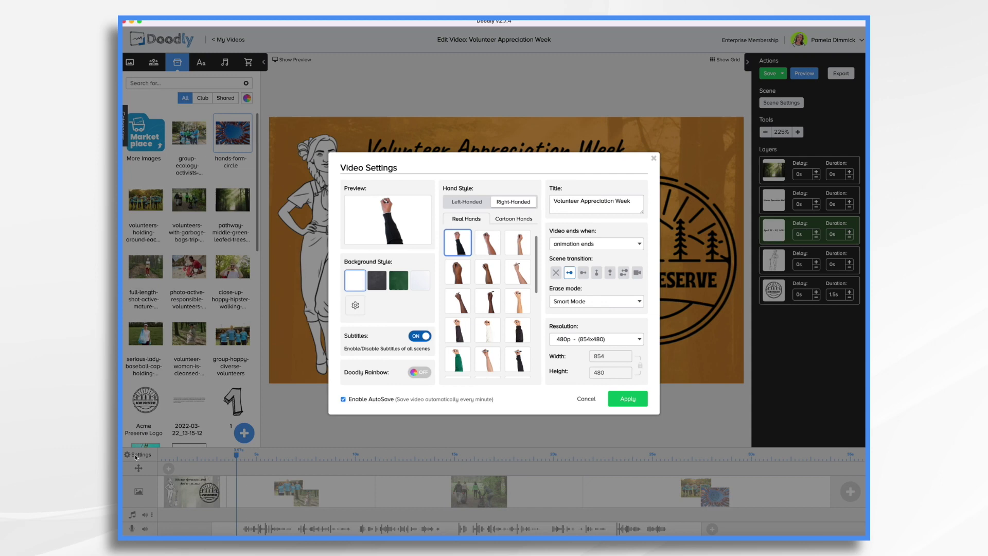
click(588, 302)
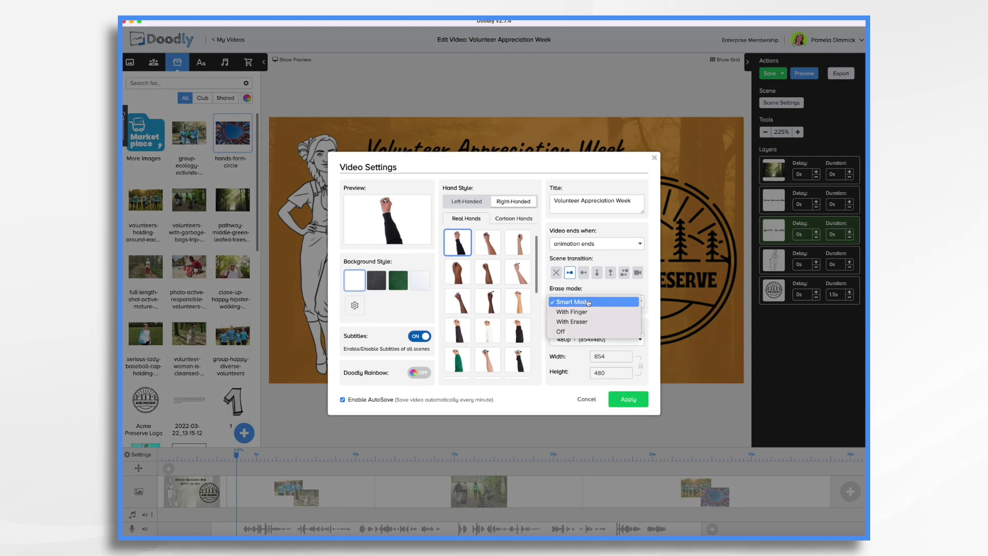
click(569, 332)
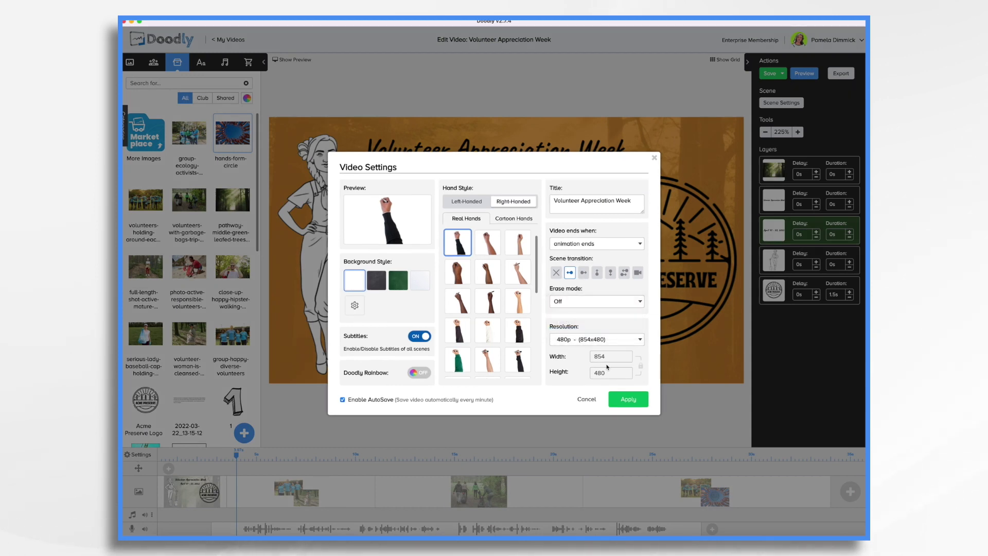
click(627, 400)
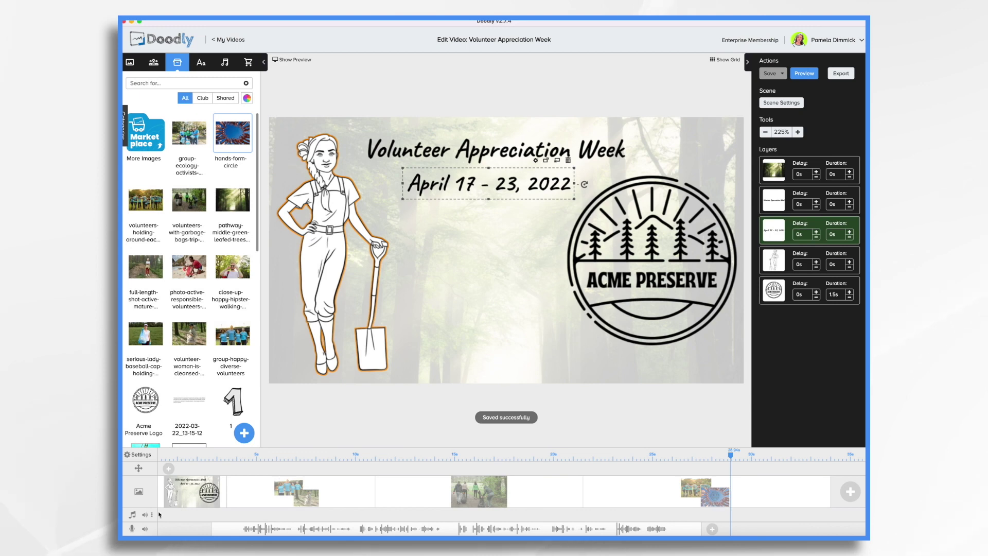
Add the 'Any Minute Now' music track from the Music sounds onto the music timeline
click(225, 63)
click(124, 131)
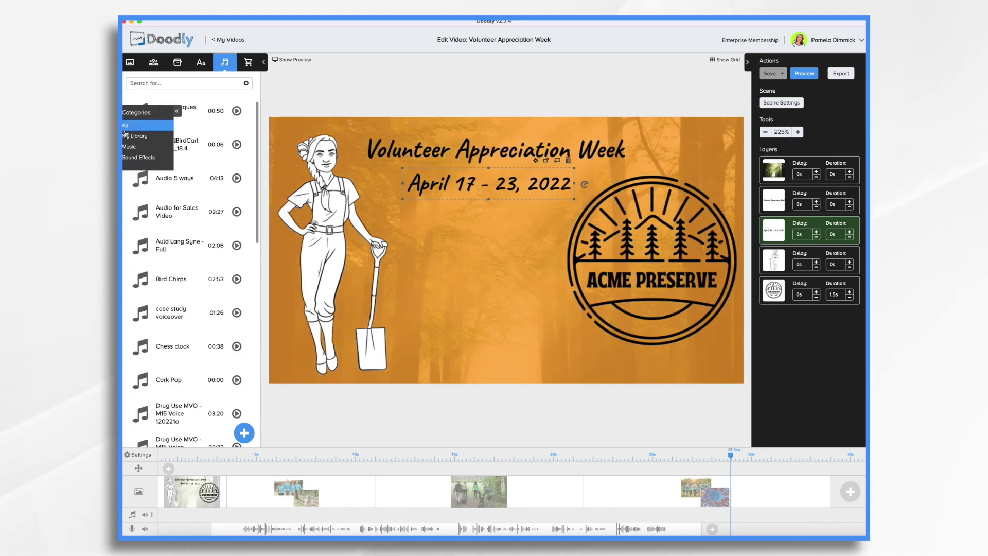
click(129, 146)
drag(180, 212, 309, 515)
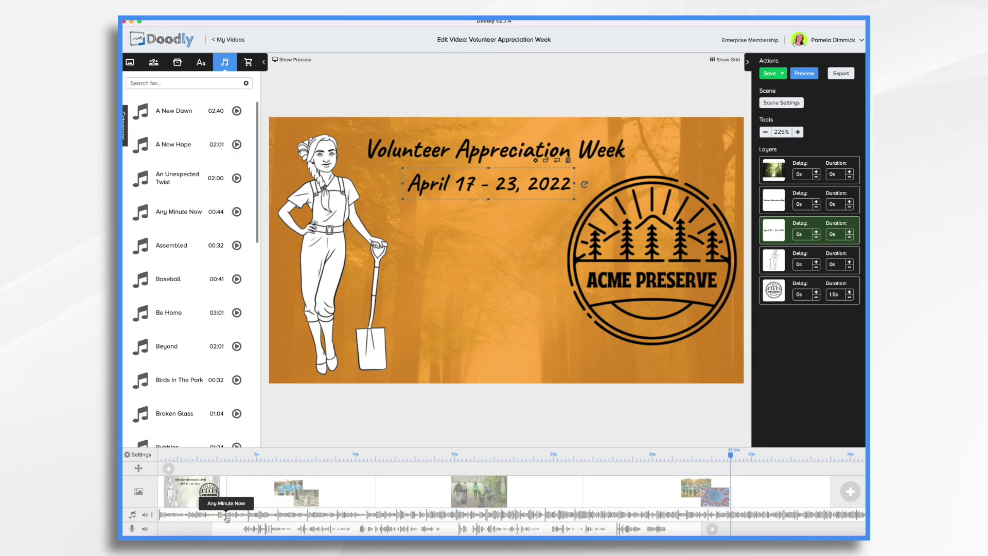
Trim the left edge of the 'Any Minute Now' clip to cut its start
scroll(335, 518, right, 5)
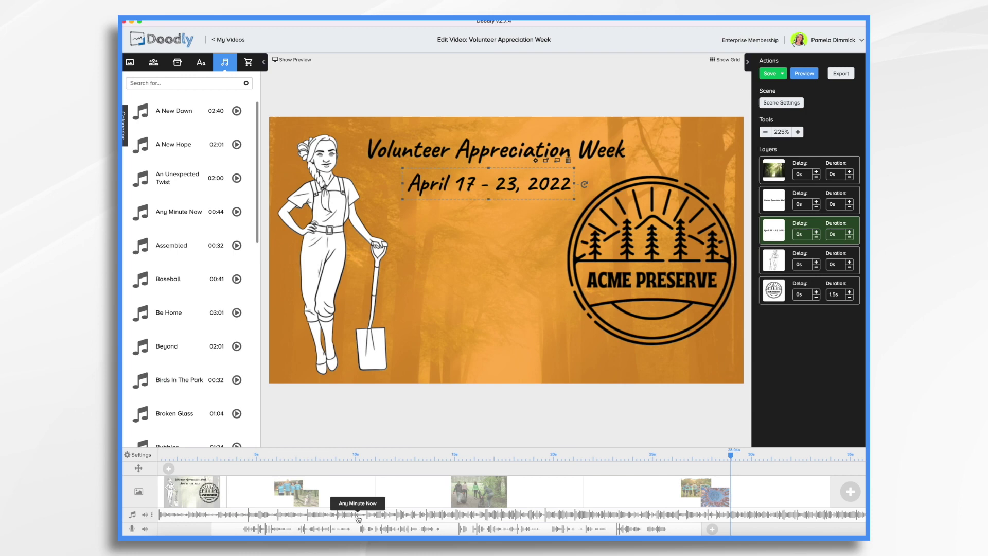
scroll(386, 520, right, 10)
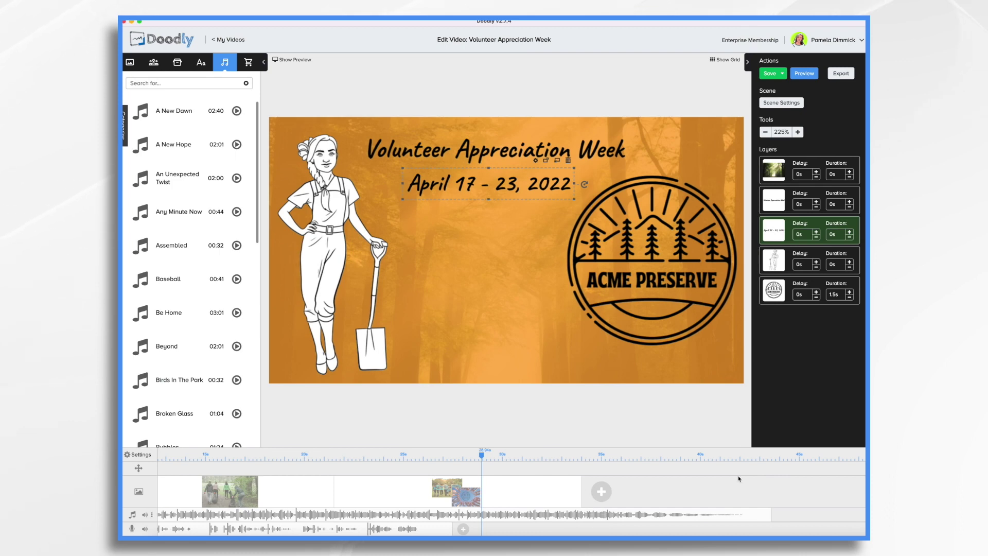
scroll(303, 516, left, 10)
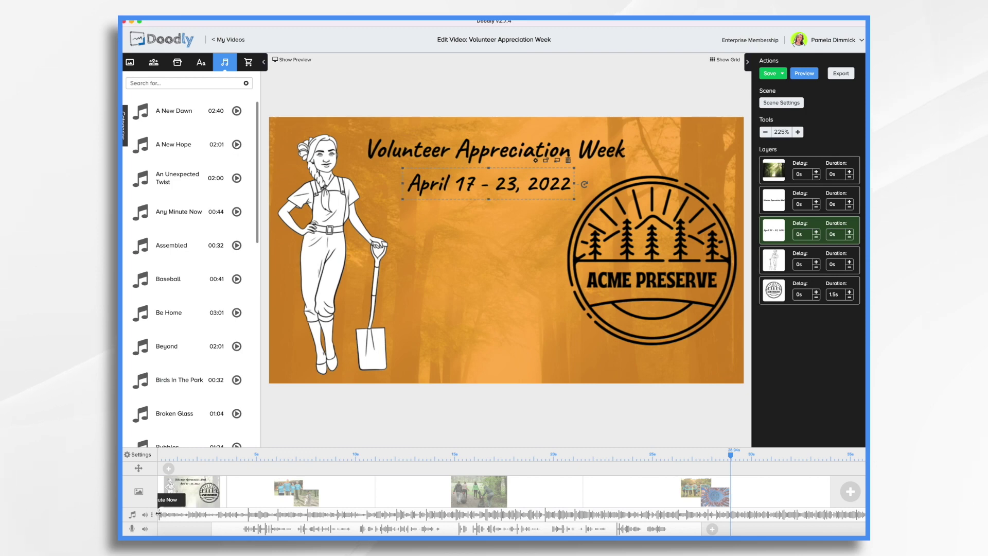
drag(159, 514, 190, 516)
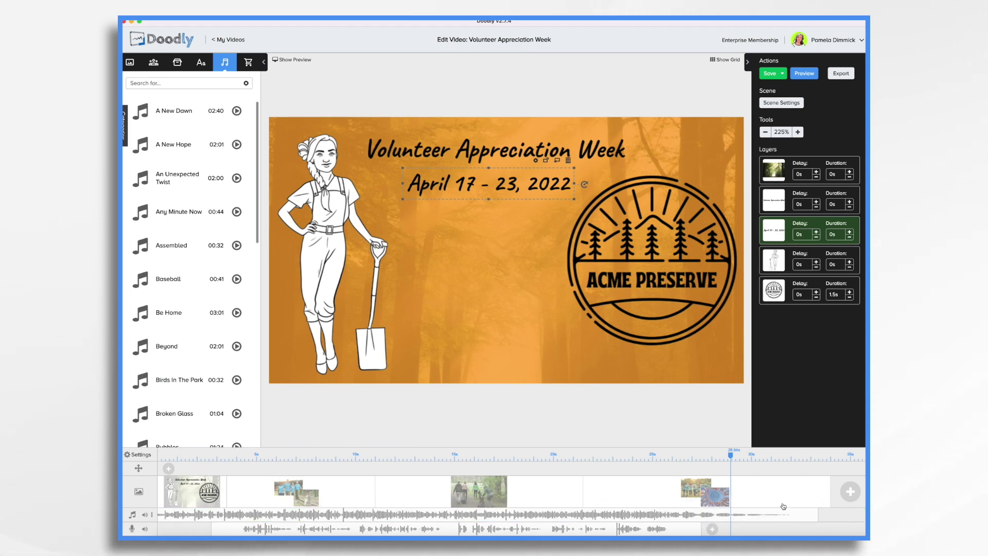
Add a fade-in to the 'Any Minute Now' music and lengthen the fade
right_click(165, 519)
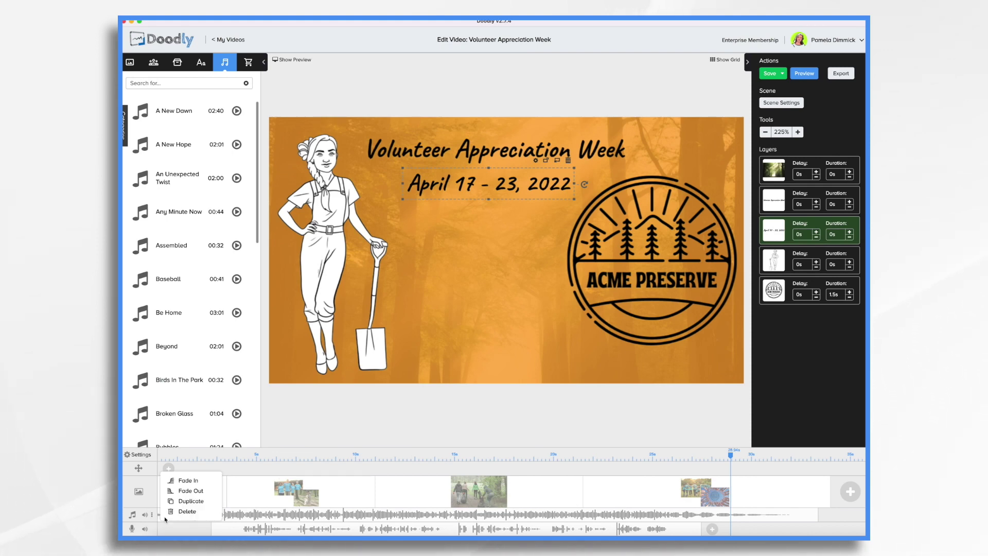
click(183, 480)
drag(177, 511, 225, 514)
Lower the background music volume to 8%
click(297, 517)
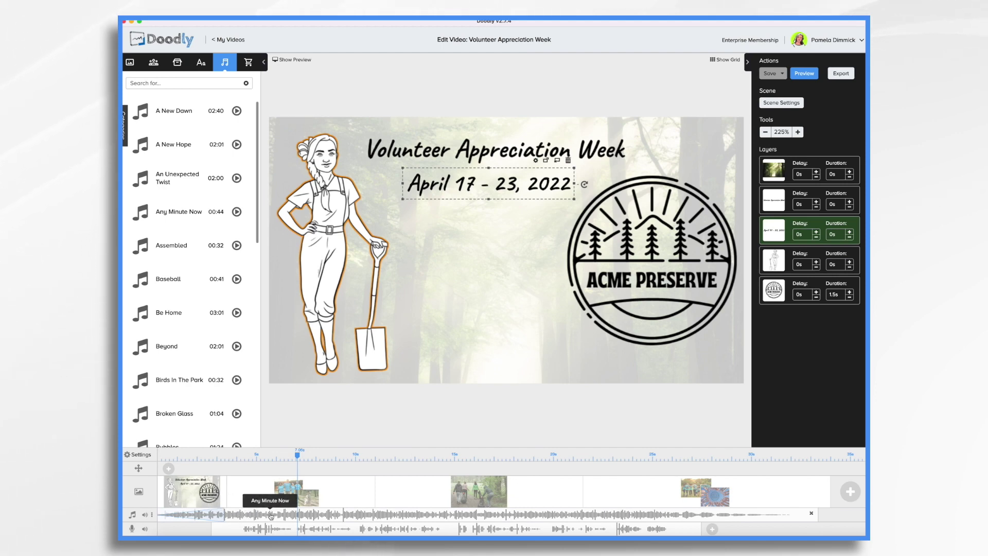
click(145, 515)
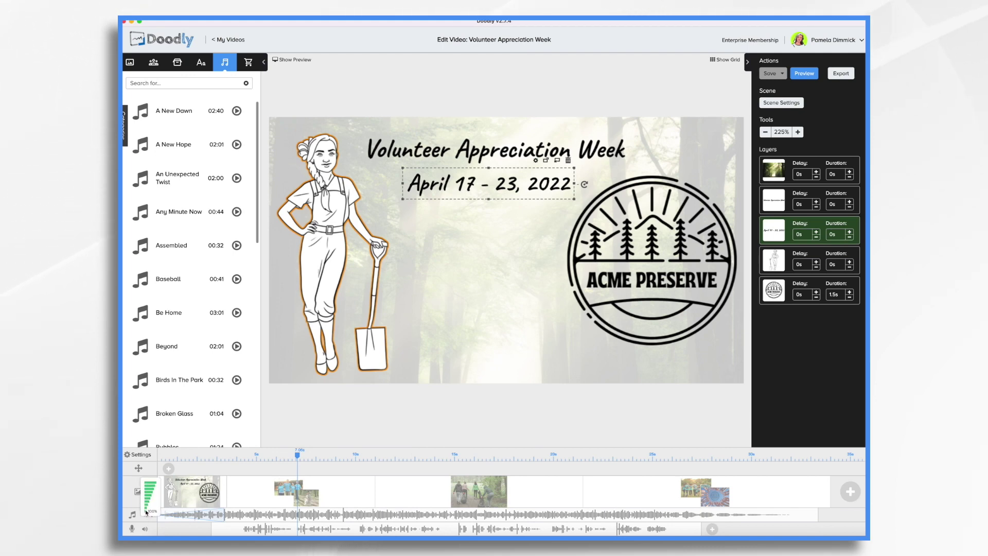
click(146, 513)
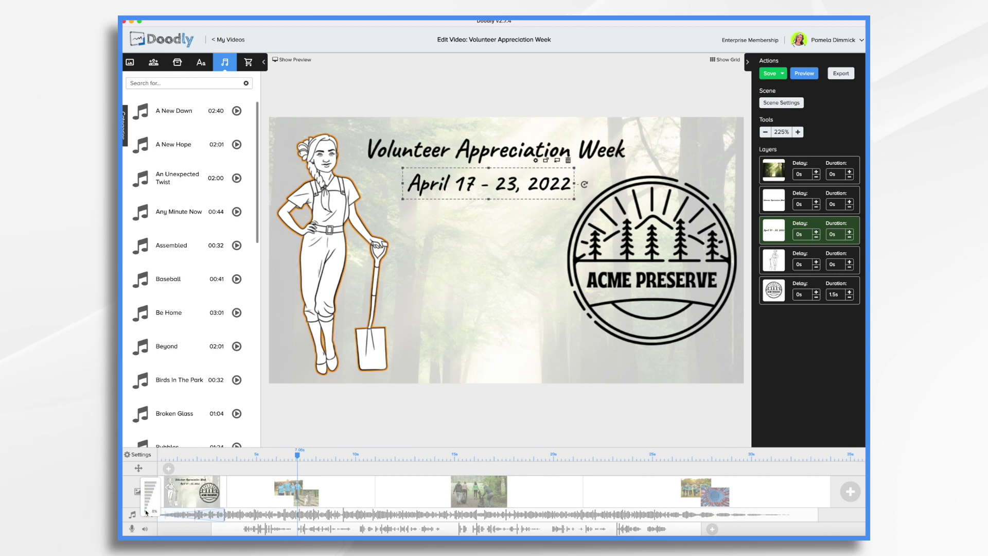